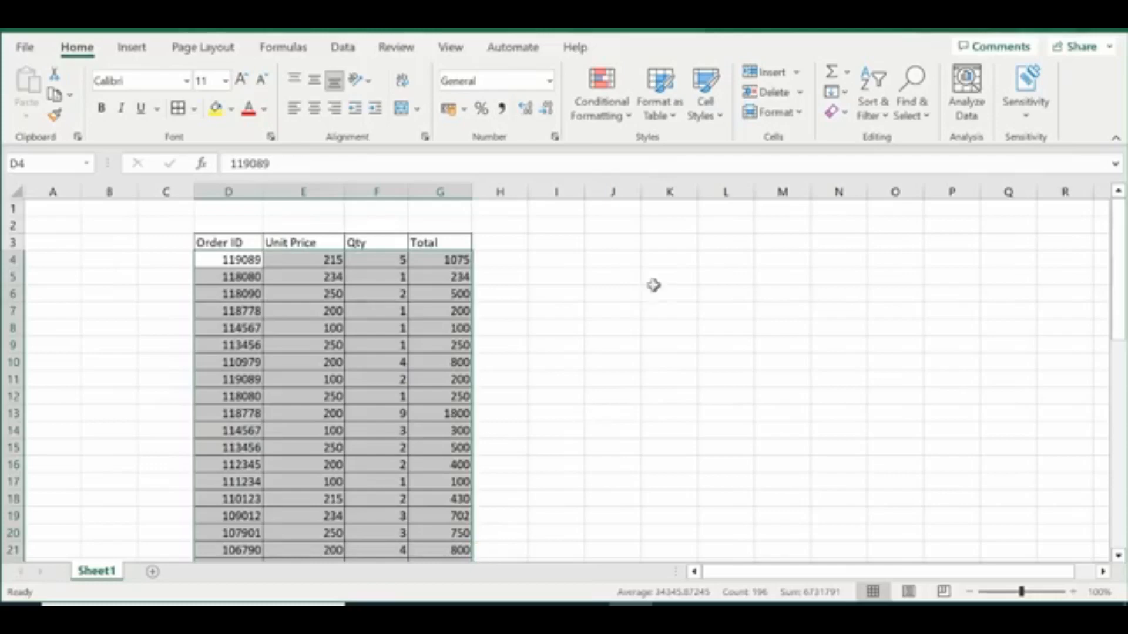
- Examine the Order ID, Unit Price, Qty and Total headers and the order rows beneath them
click(548, 469)
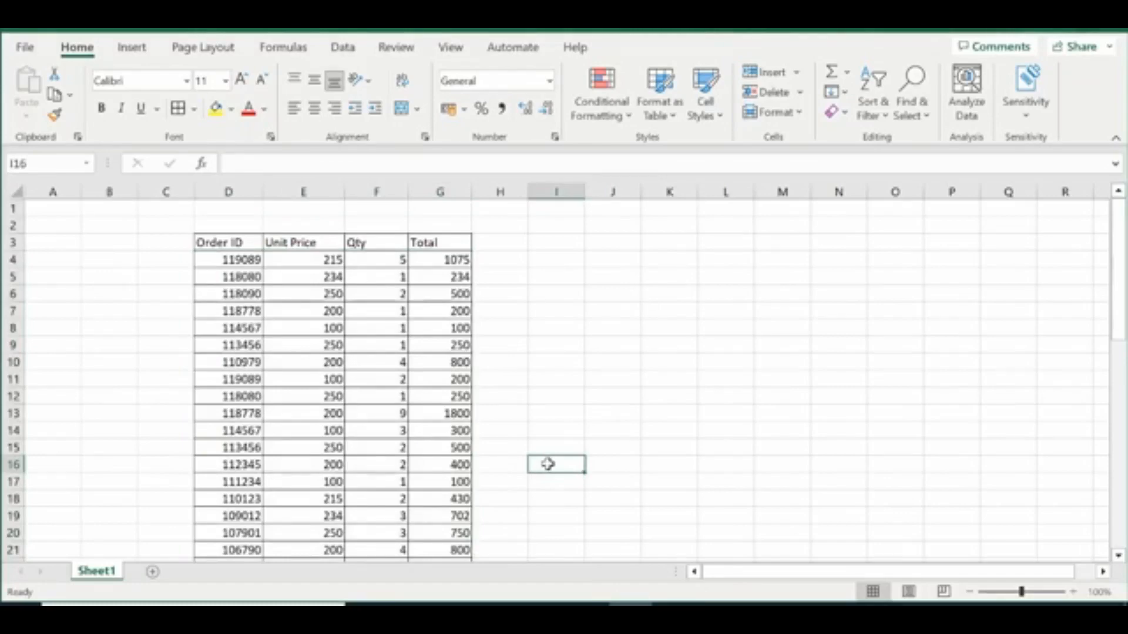
drag(232, 243, 459, 245)
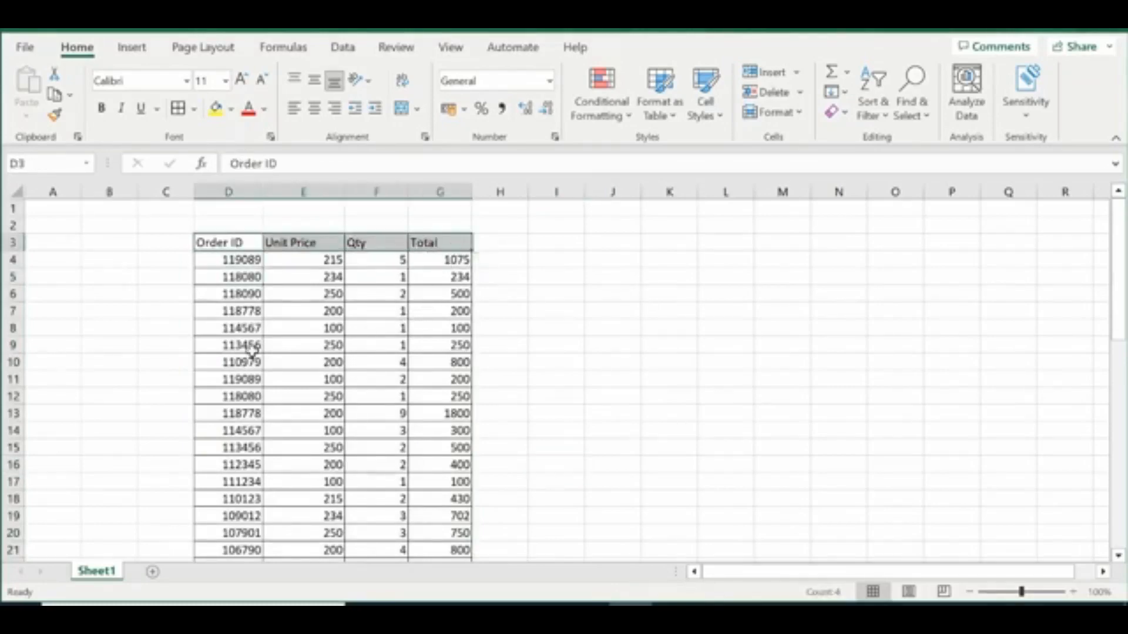
click(250, 327)
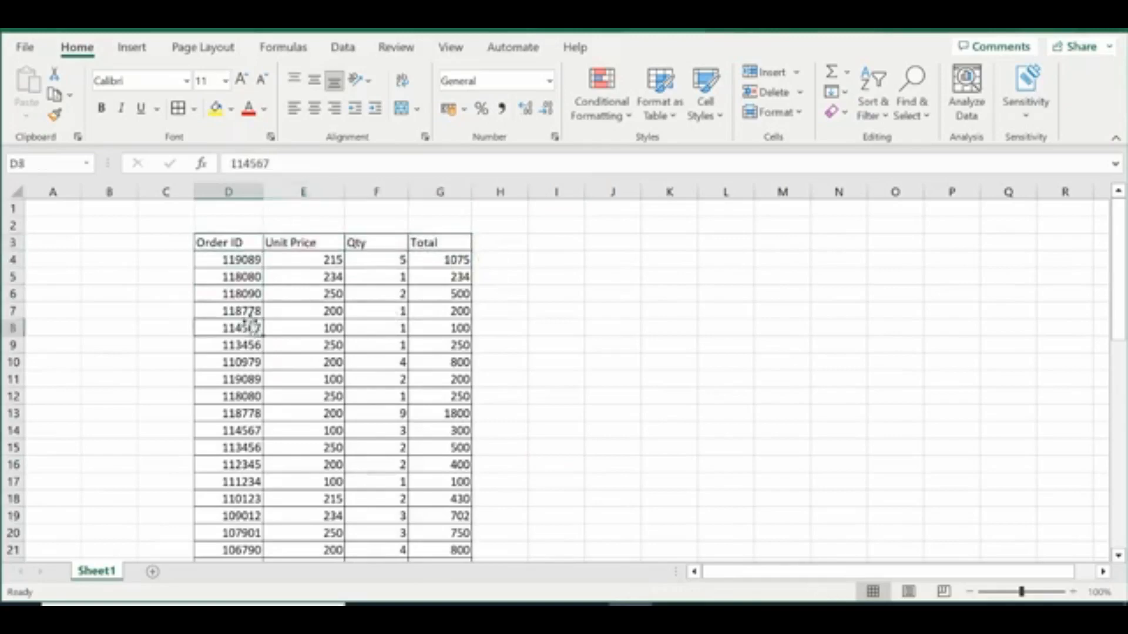
drag(236, 243, 440, 245)
click(244, 241)
click(295, 241)
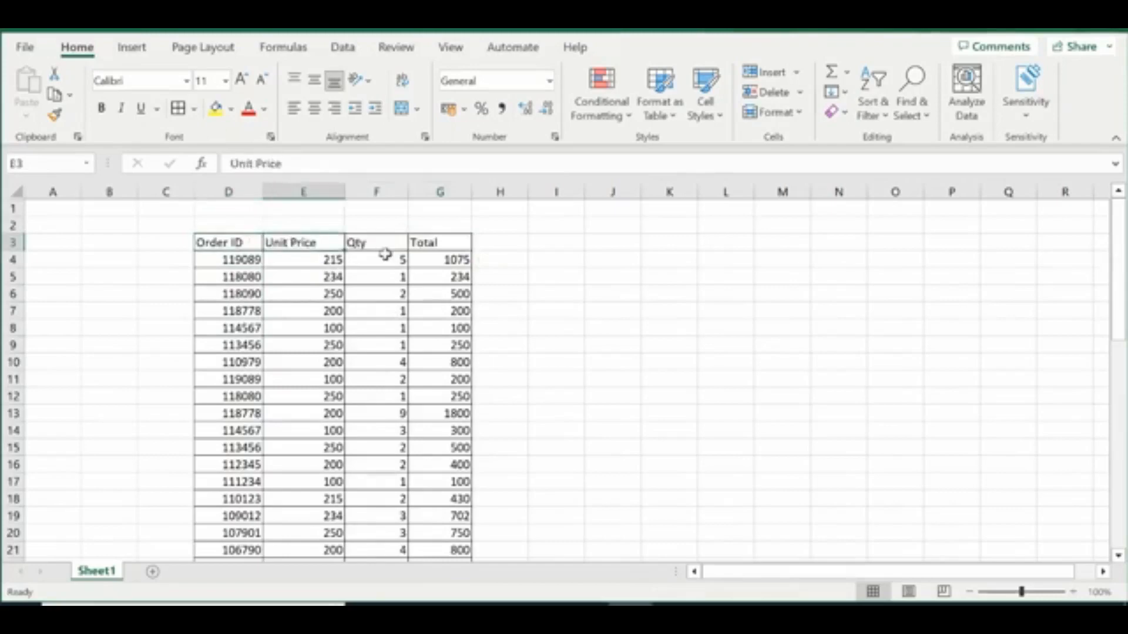
click(382, 243)
click(414, 242)
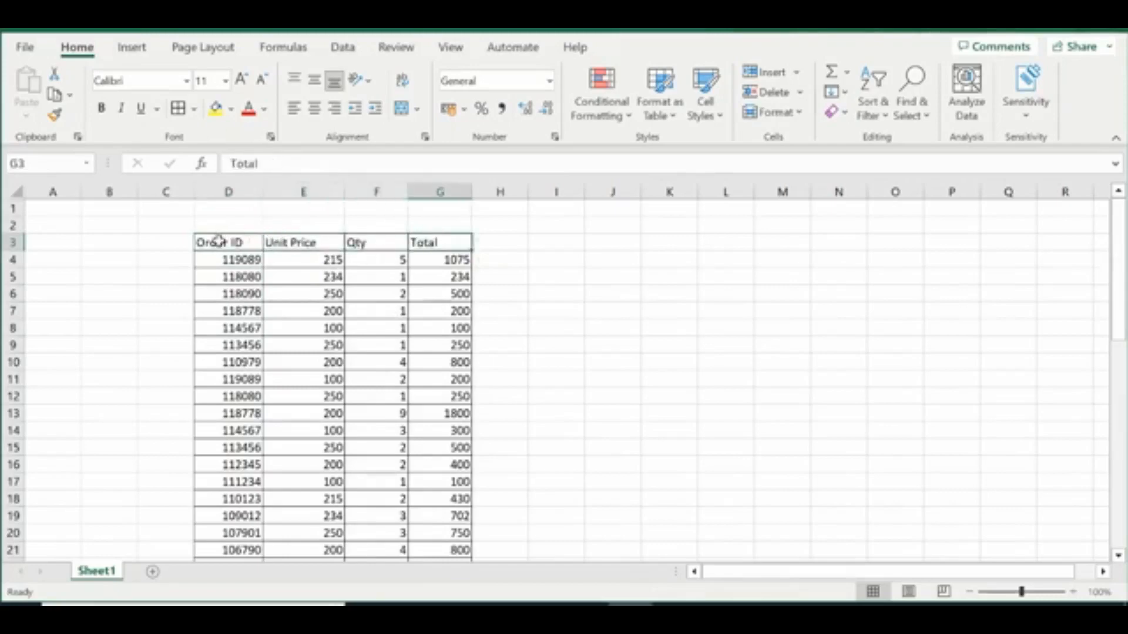
drag(218, 241, 426, 345)
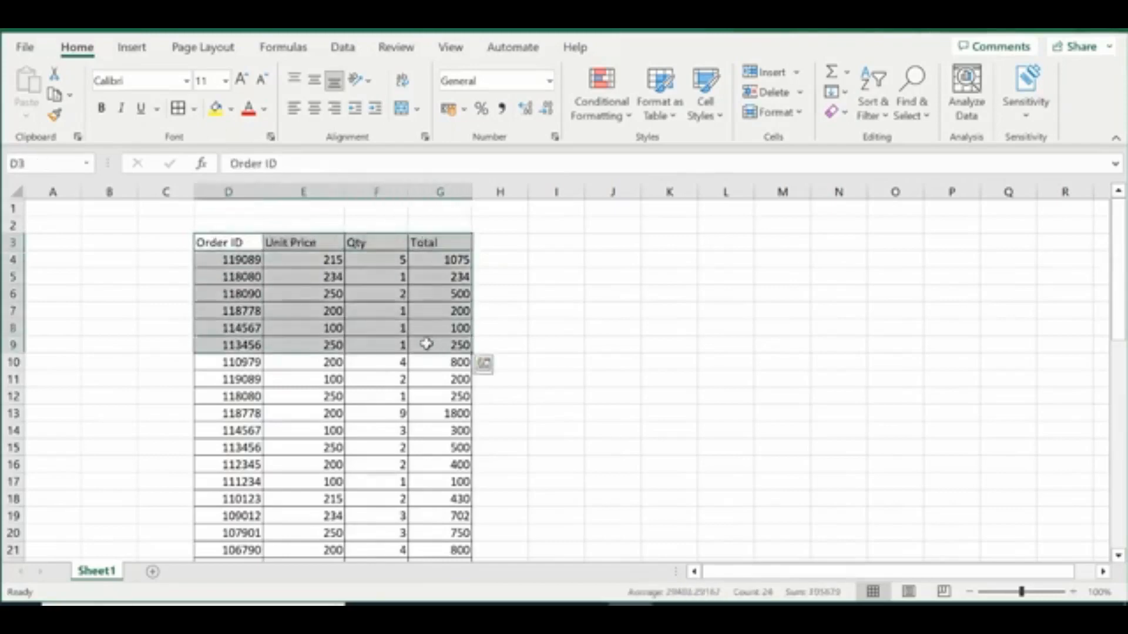
click(312, 328)
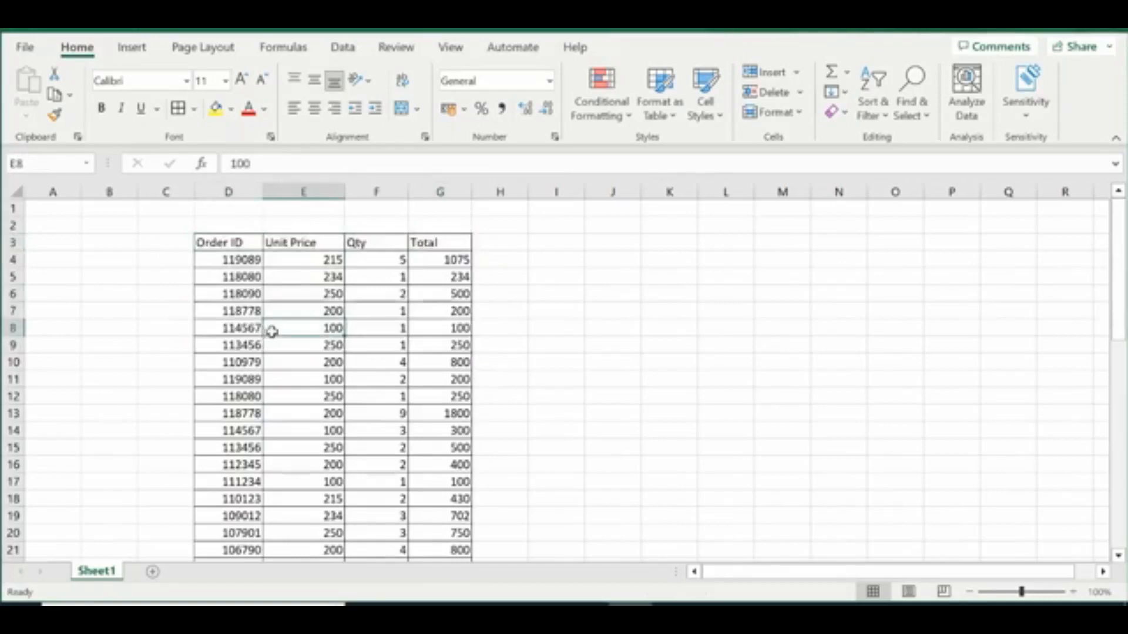
drag(235, 266, 242, 499)
scroll(311, 452, down, 2)
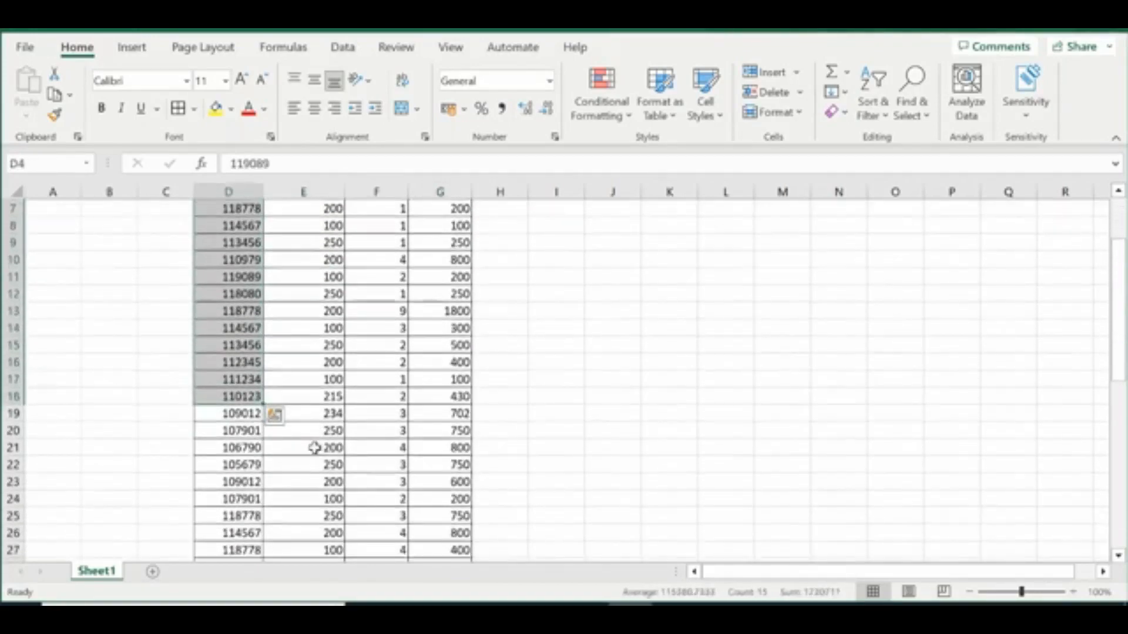
scroll(314, 446, up, 2)
click(256, 261)
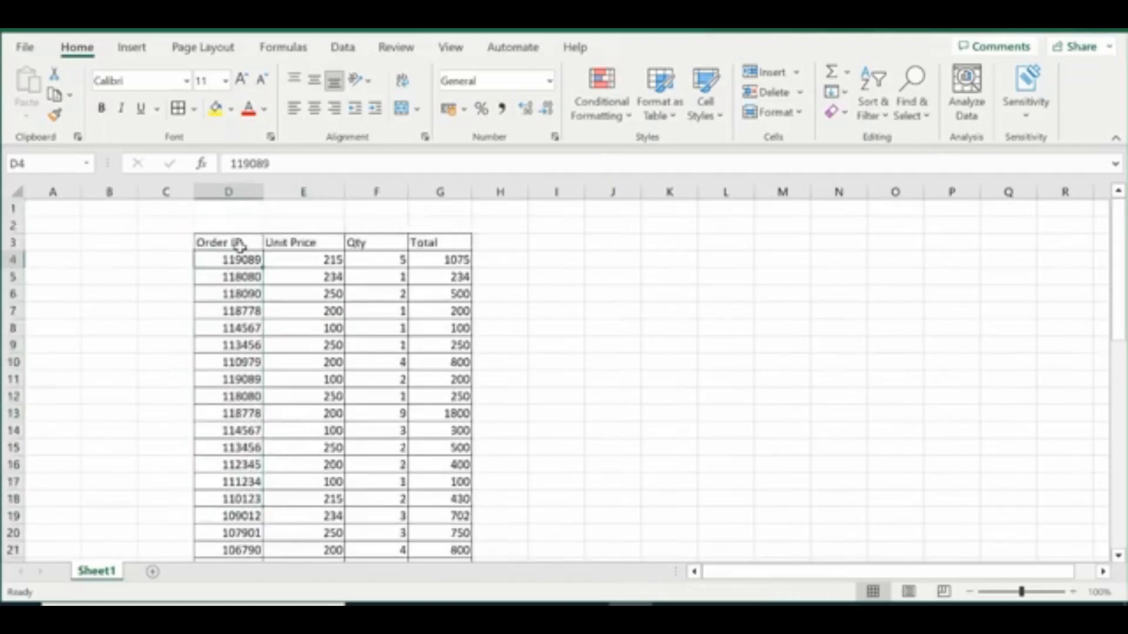
drag(234, 242, 449, 260)
click(374, 347)
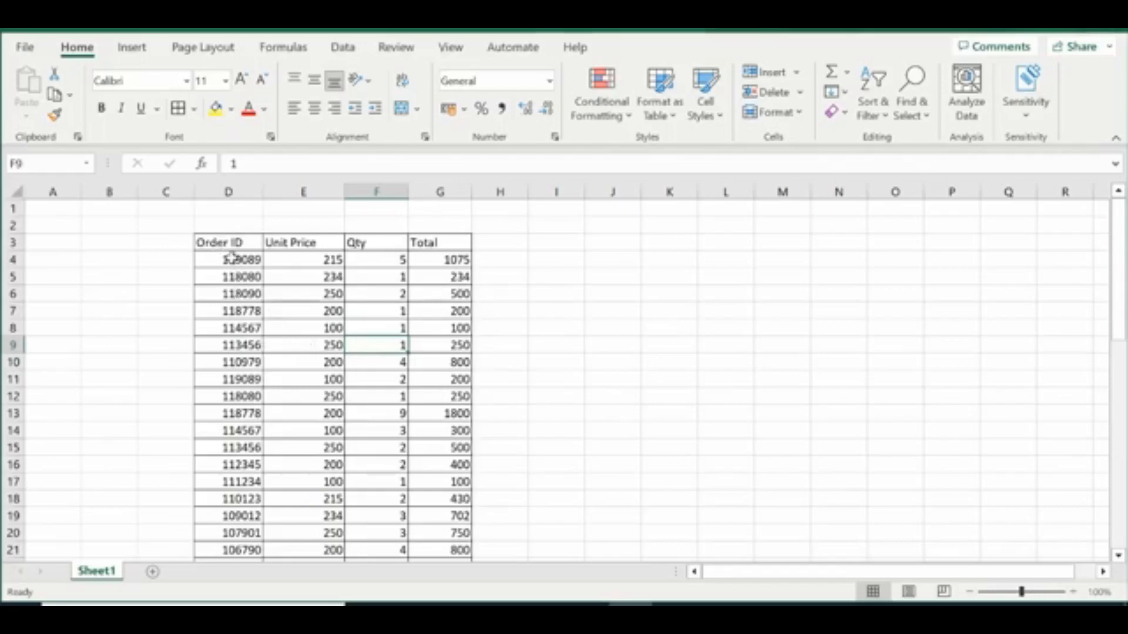
- Sort the order rows D4:G52 by Order ID on cell values, from smallest to largest
drag(232, 257, 446, 532)
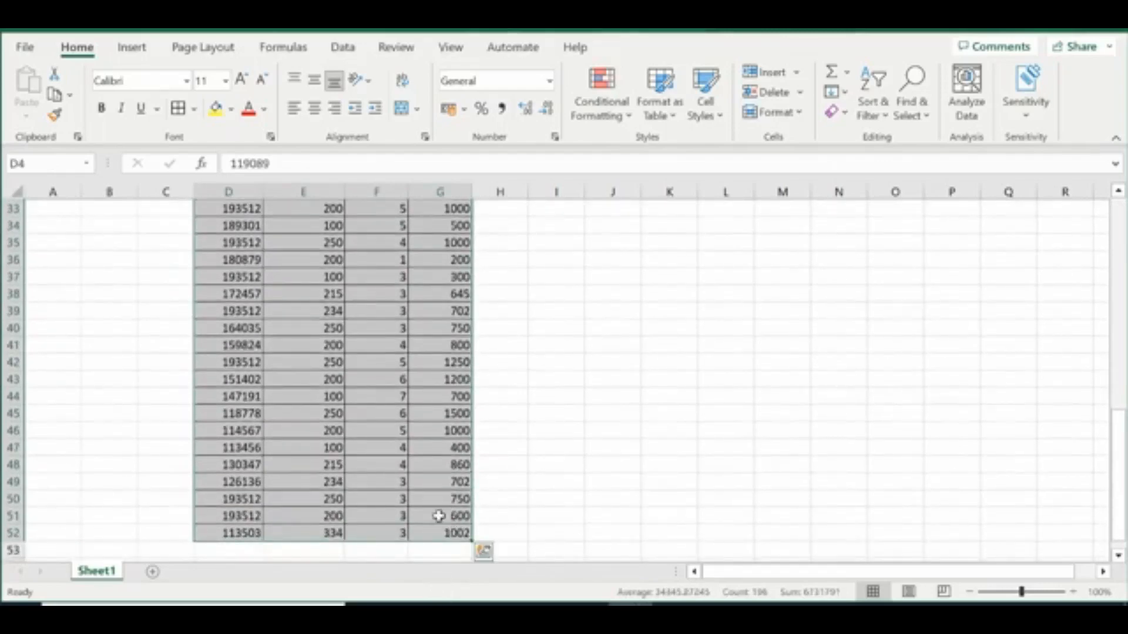
scroll(447, 470, up, 10)
click(873, 105)
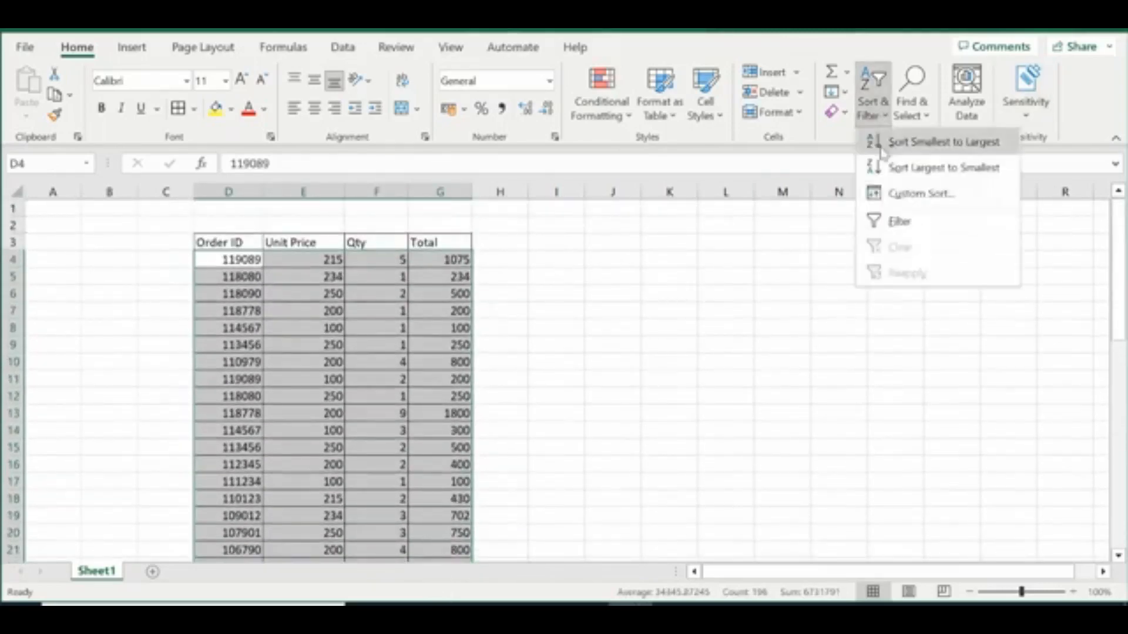
click(916, 195)
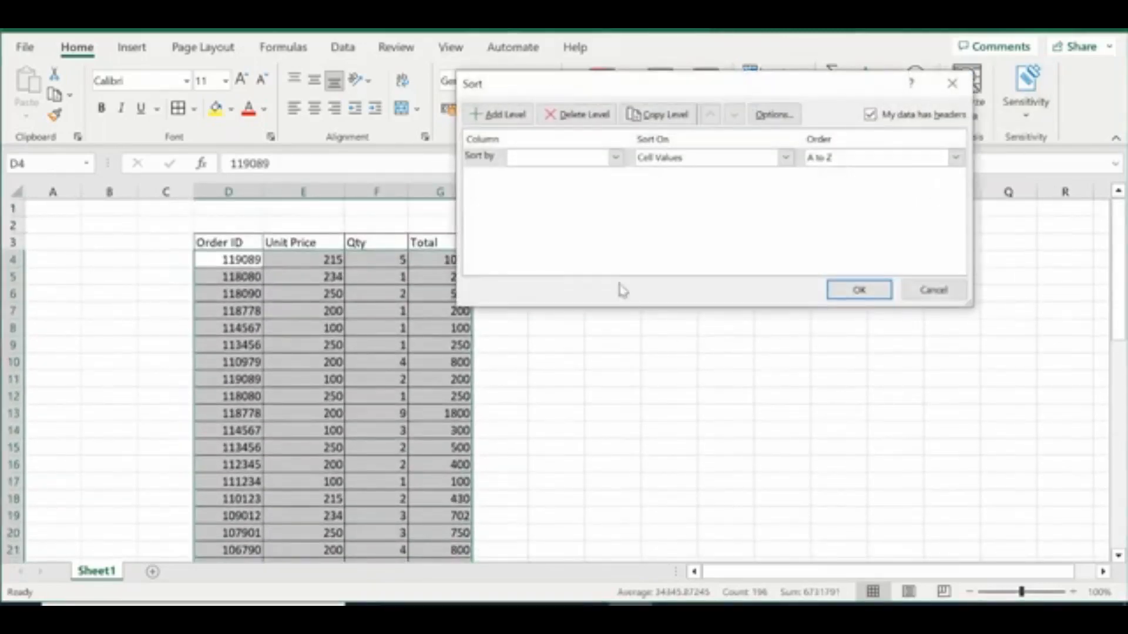
drag(756, 96, 494, 102)
click(354, 164)
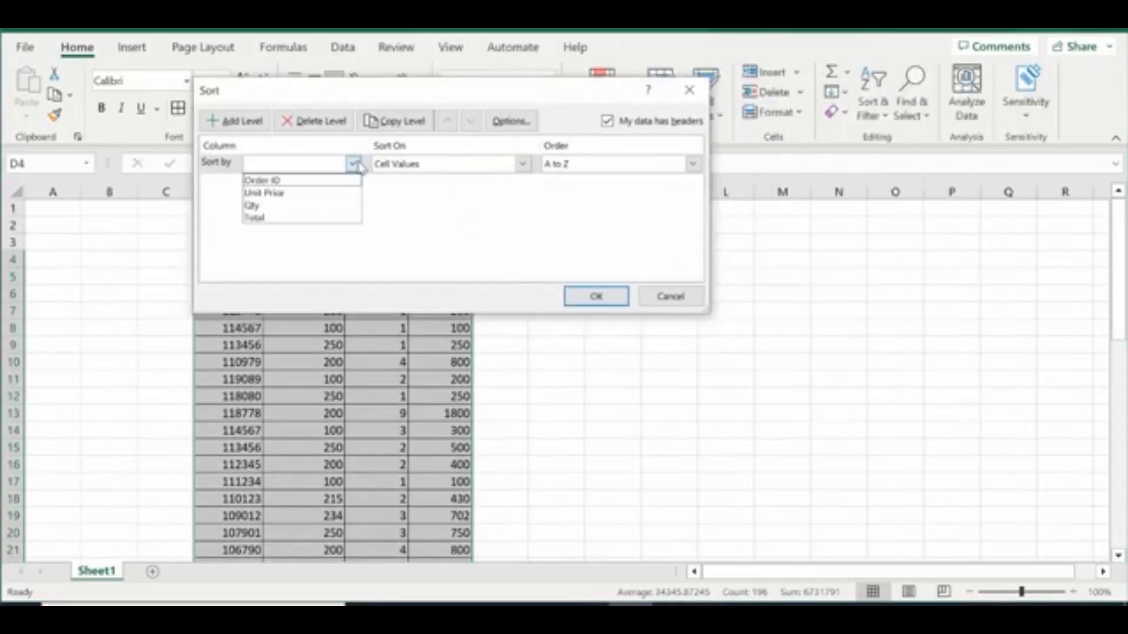
click(295, 182)
drag(524, 91, 800, 103)
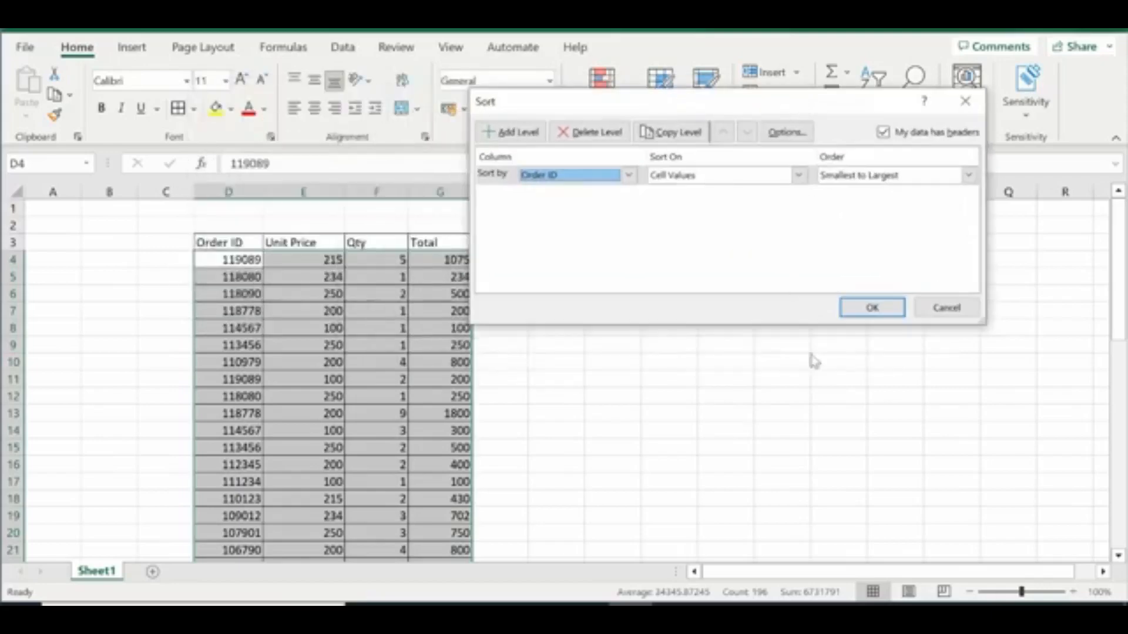
click(871, 308)
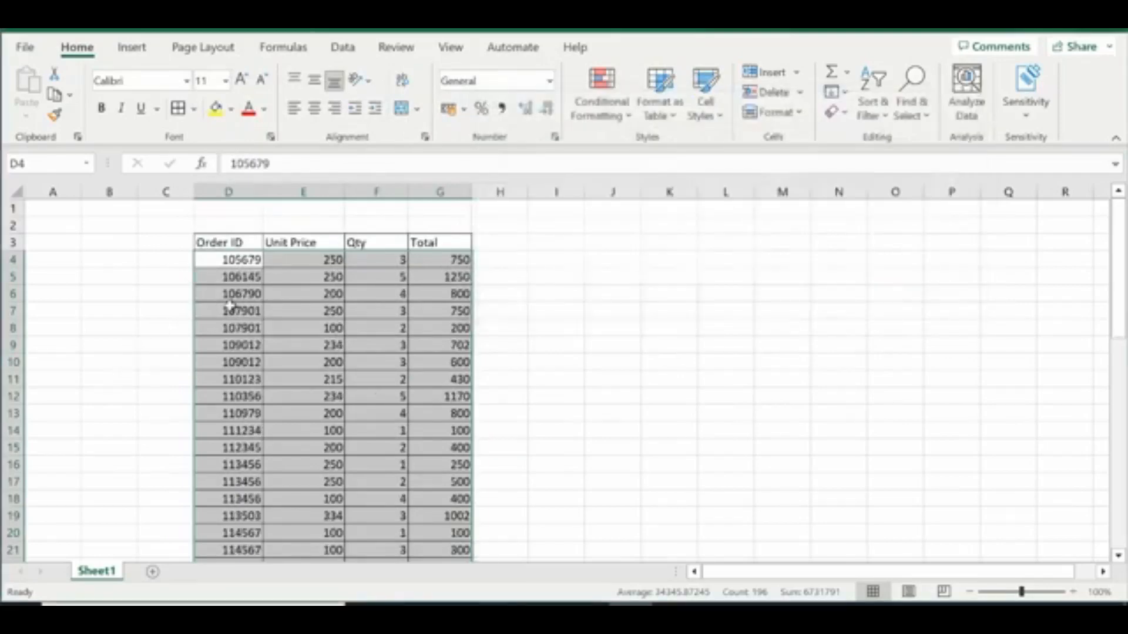
- Examine the sorted rows for repeated order IDs and compare their unit prices and totals
click(234, 309)
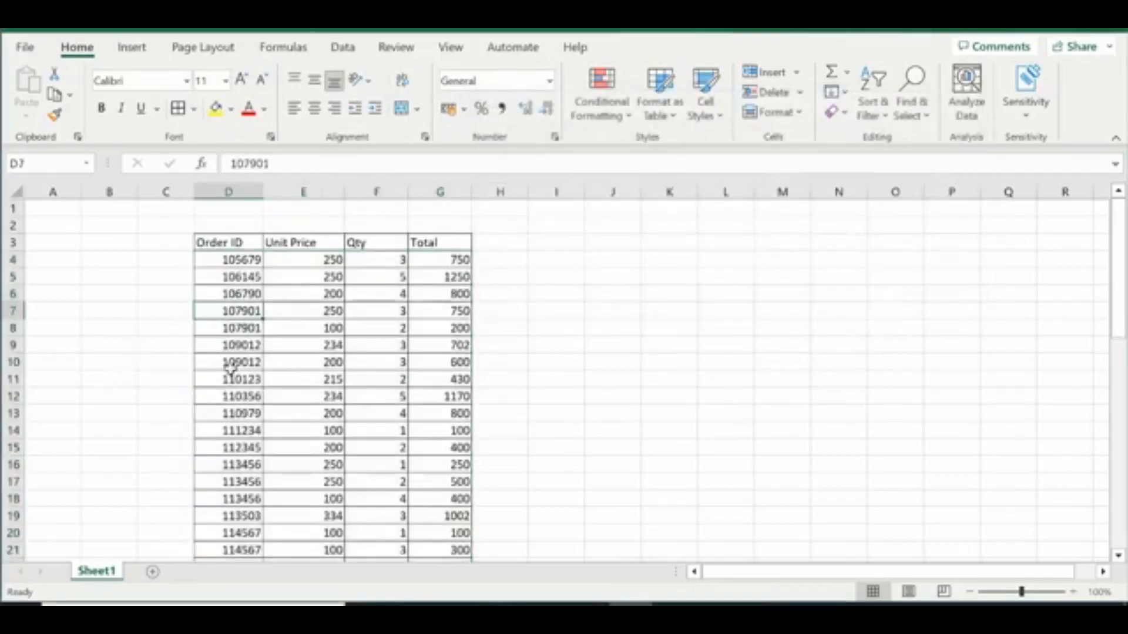
drag(247, 316, 244, 362)
scroll(261, 500, down, 2)
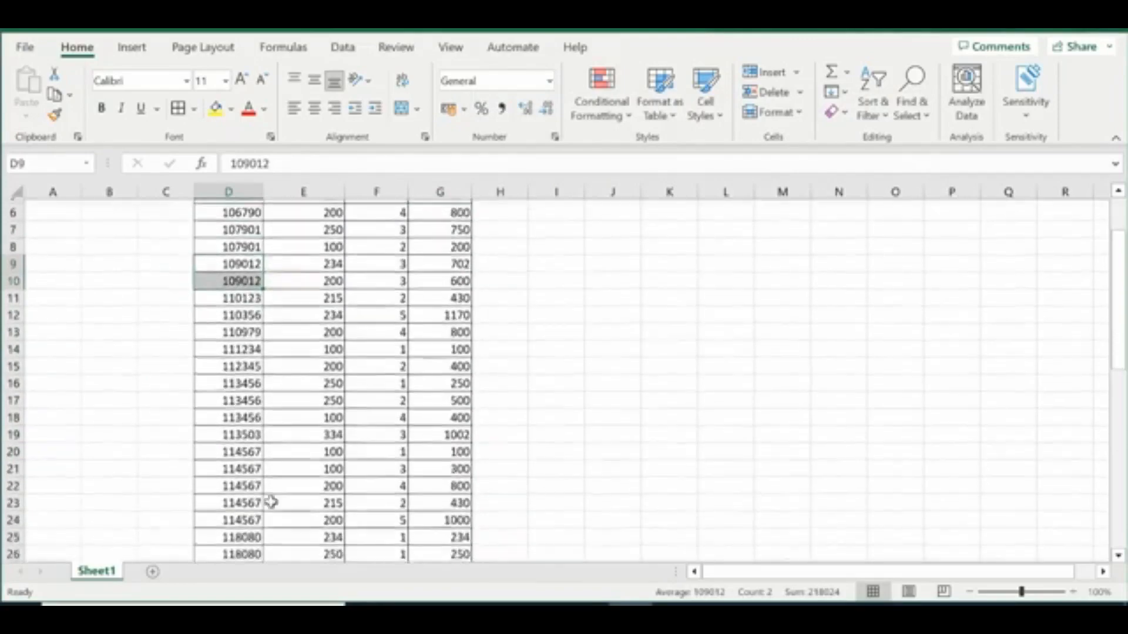
drag(259, 432, 261, 482)
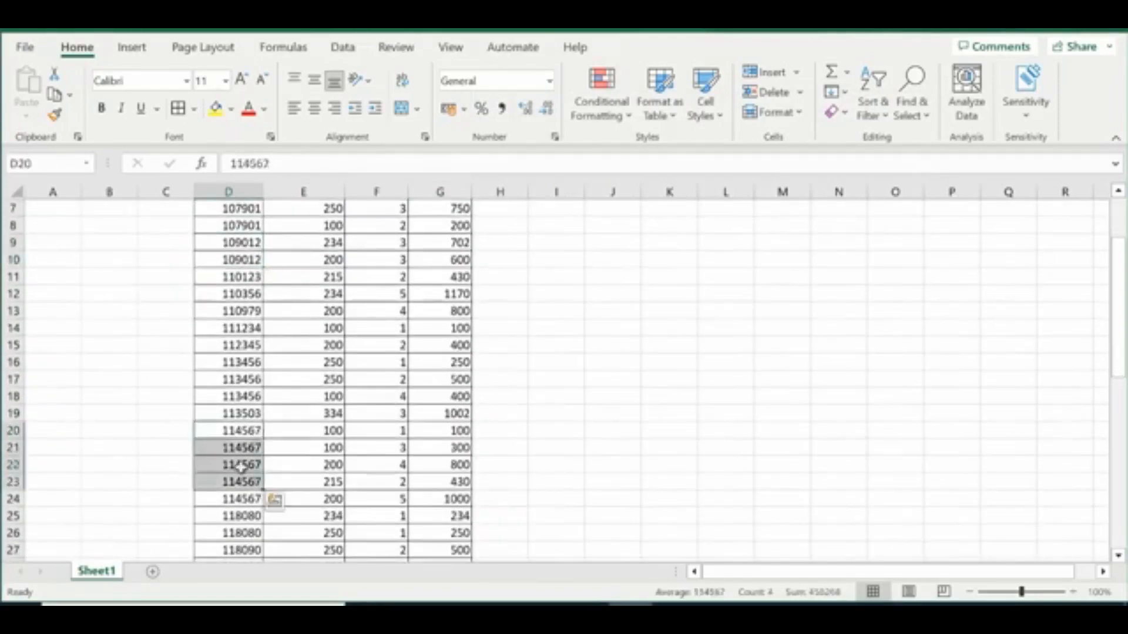
scroll(258, 476, up, 2)
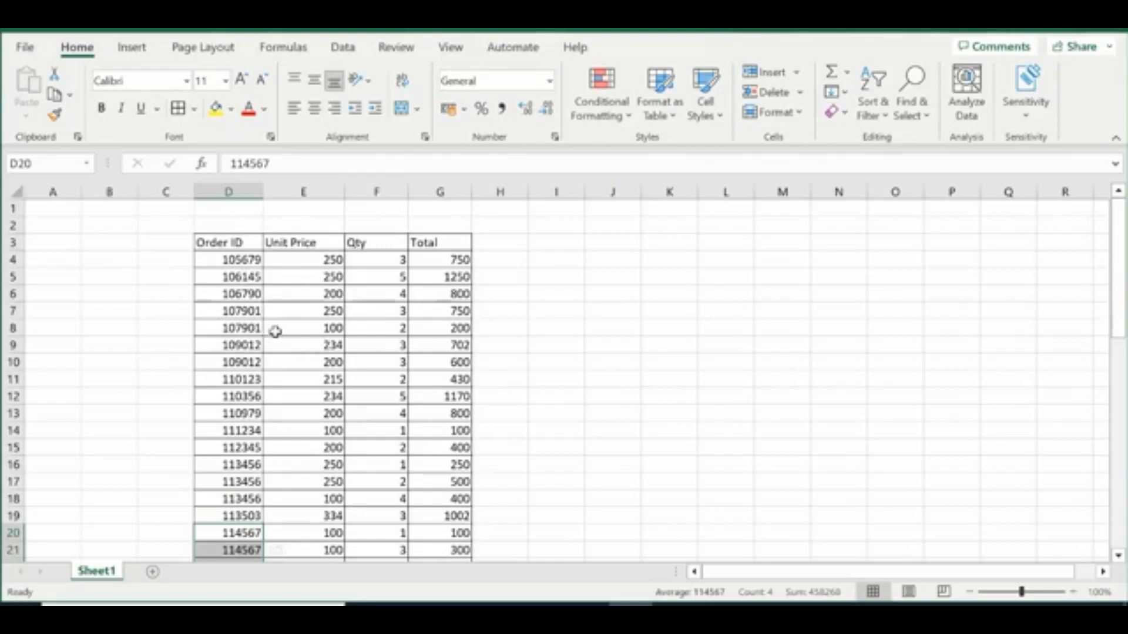
click(247, 326)
key(Right)
click(249, 259)
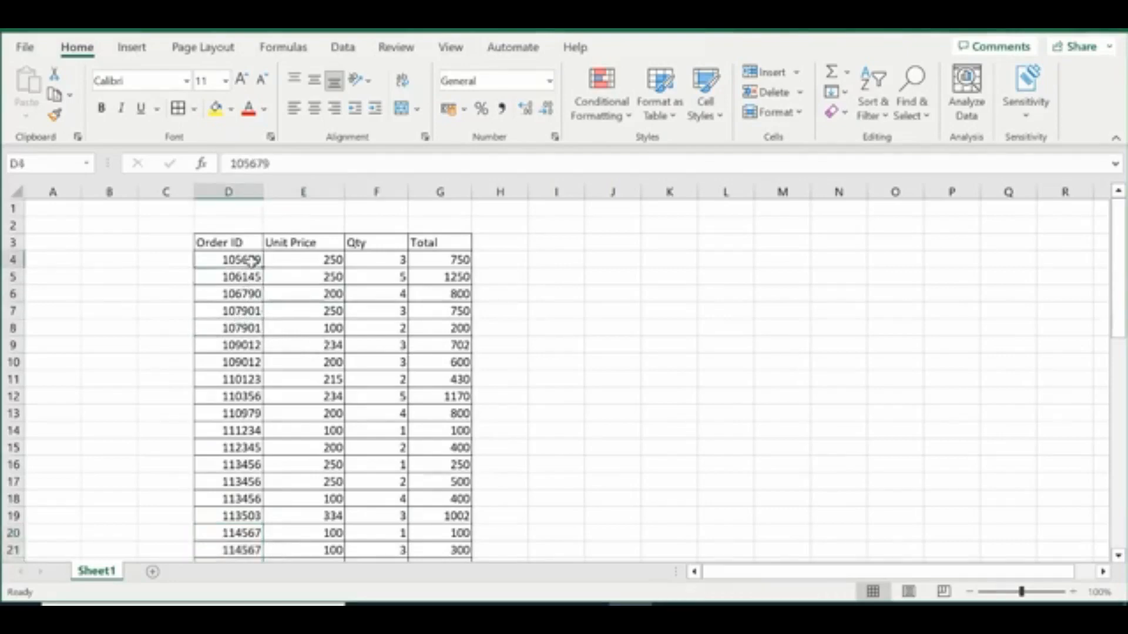
click(308, 260)
click(439, 260)
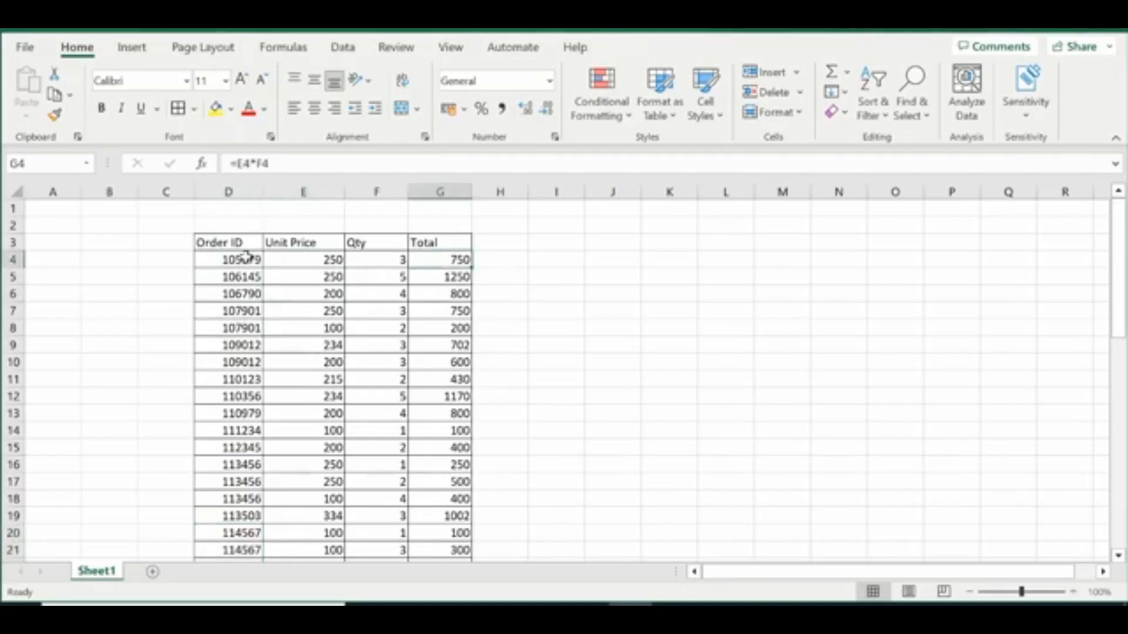
drag(250, 259, 251, 327)
click(272, 311)
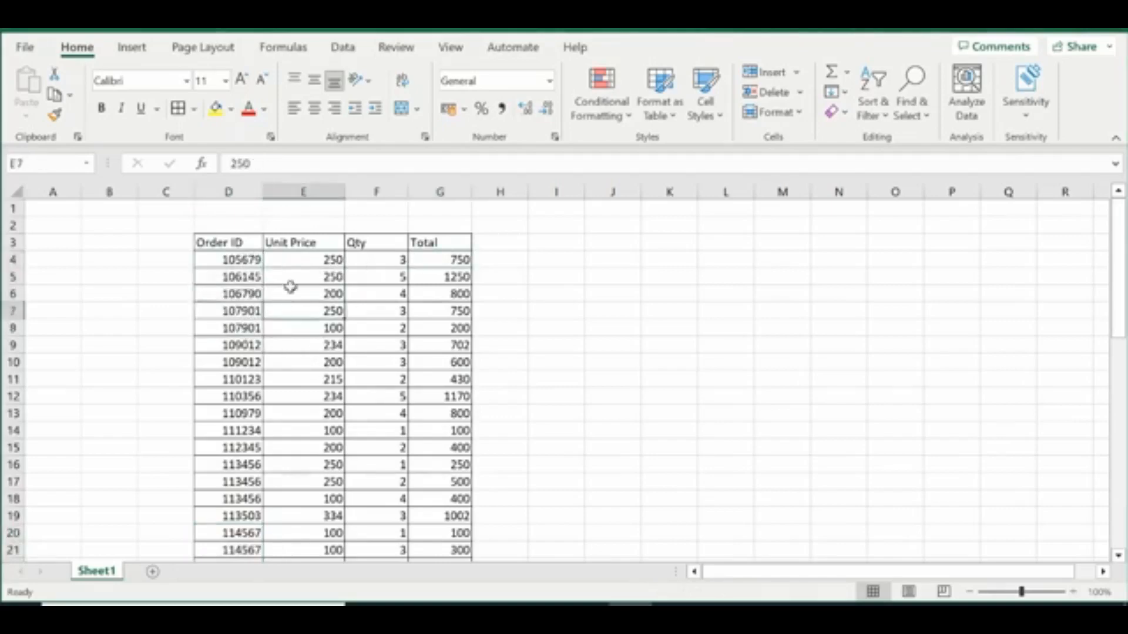
drag(442, 466, 435, 498)
click(317, 379)
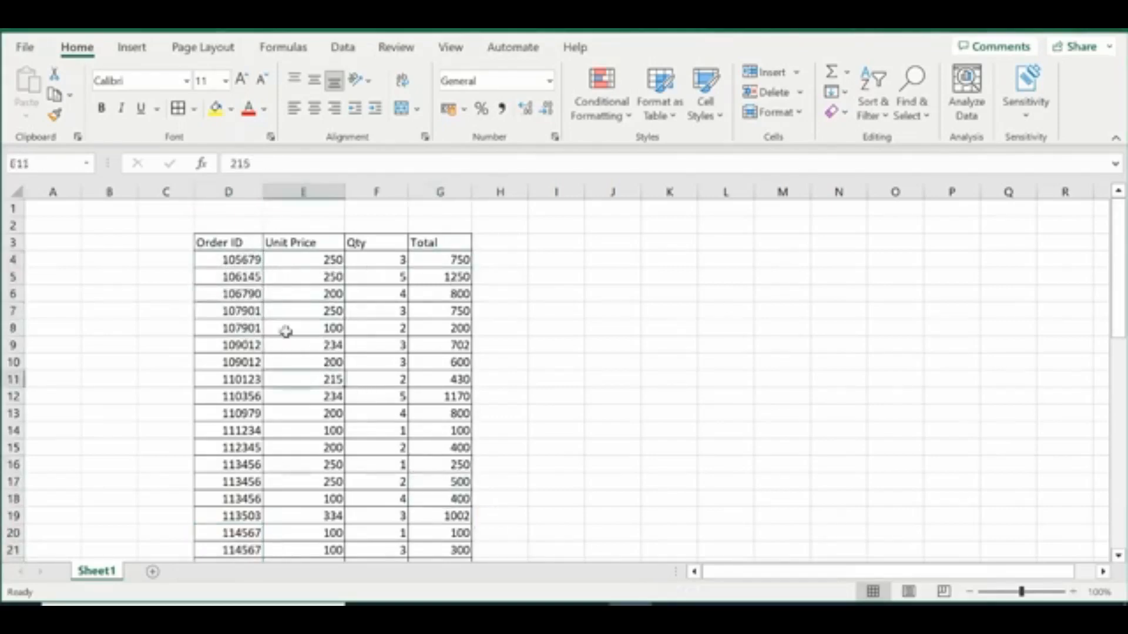
click(249, 263)
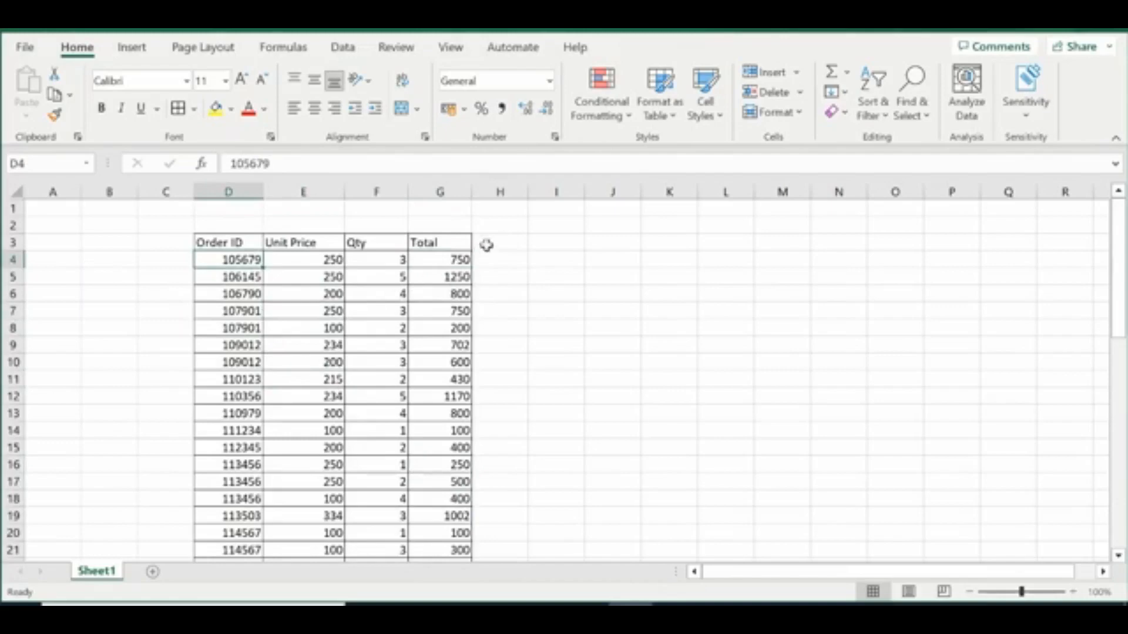
- Widen column H and add the header "Duplicate values" in H3 beside the Total column
drag(528, 192, 570, 191)
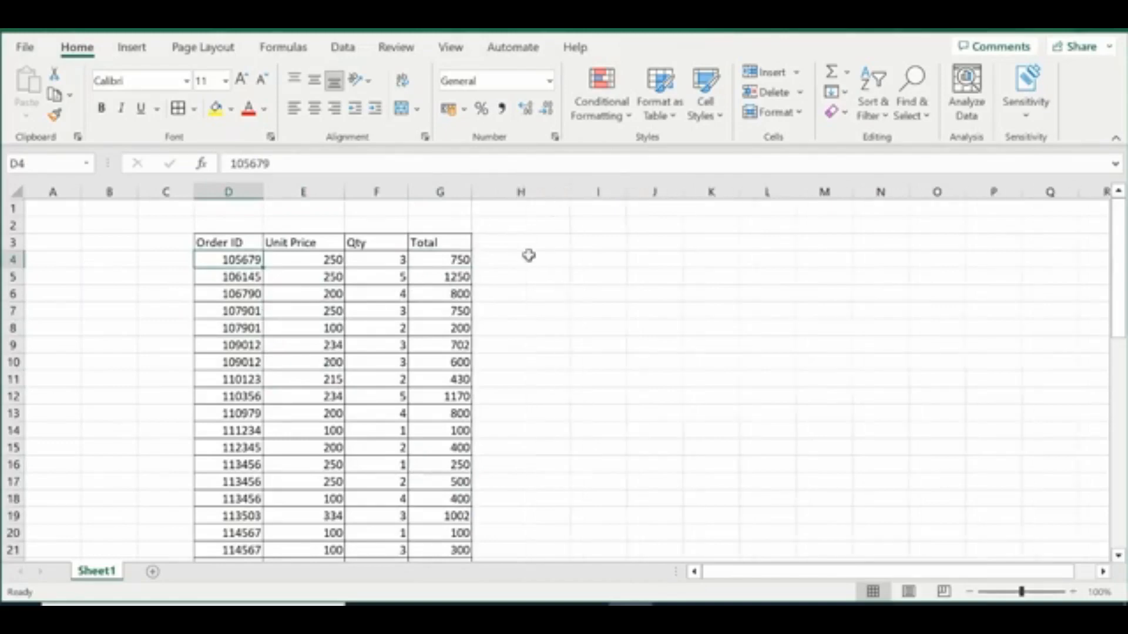
click(503, 245)
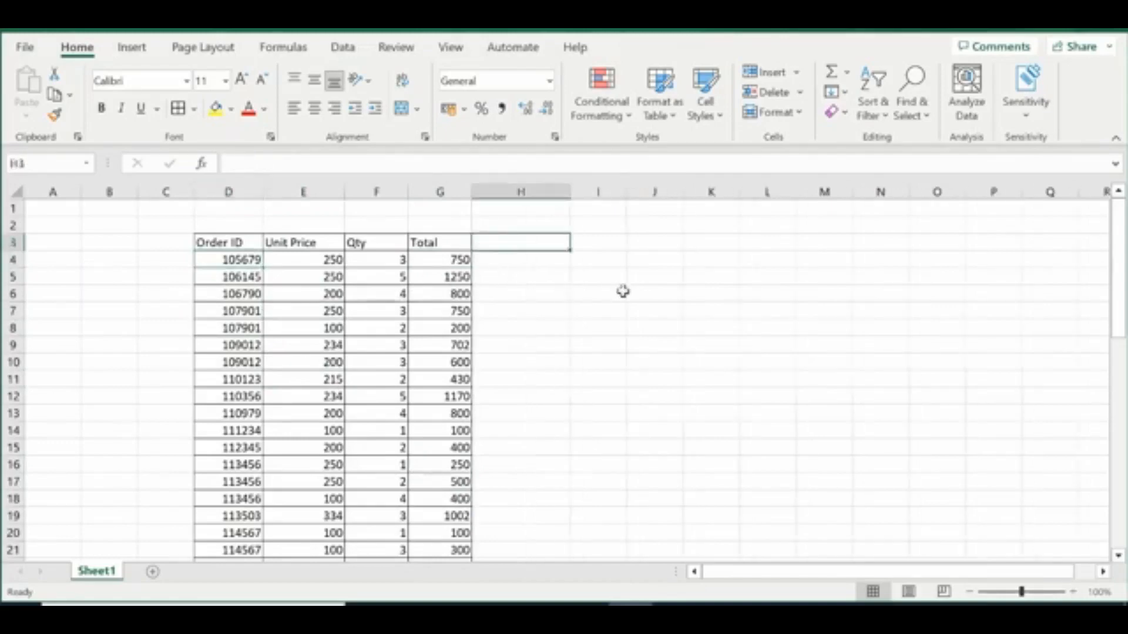
text(Dup)
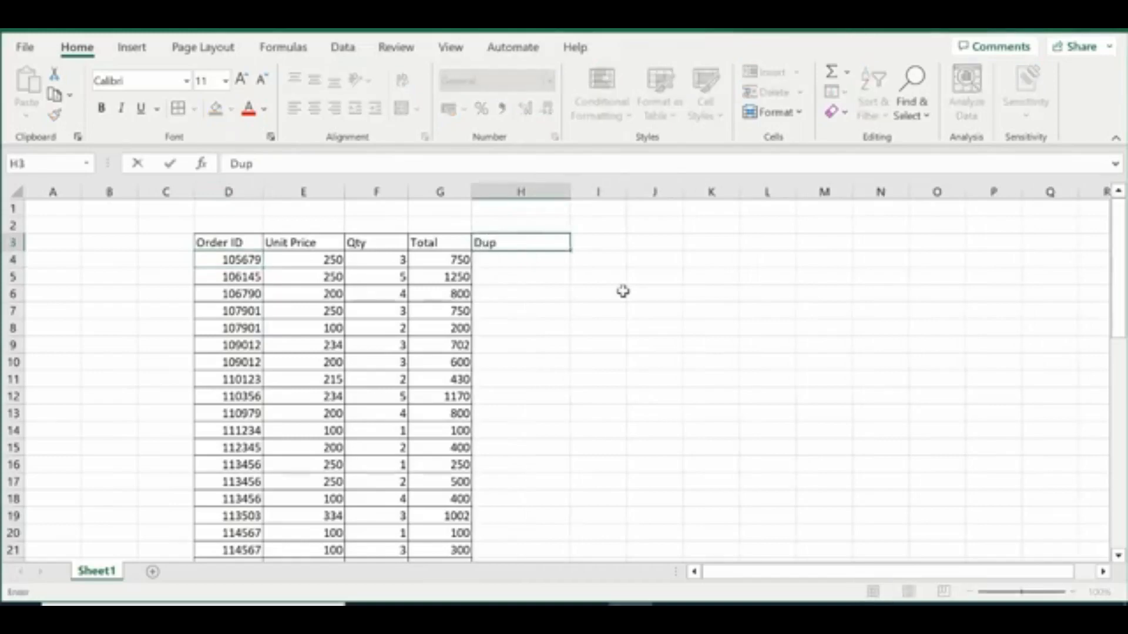
text(licate va)
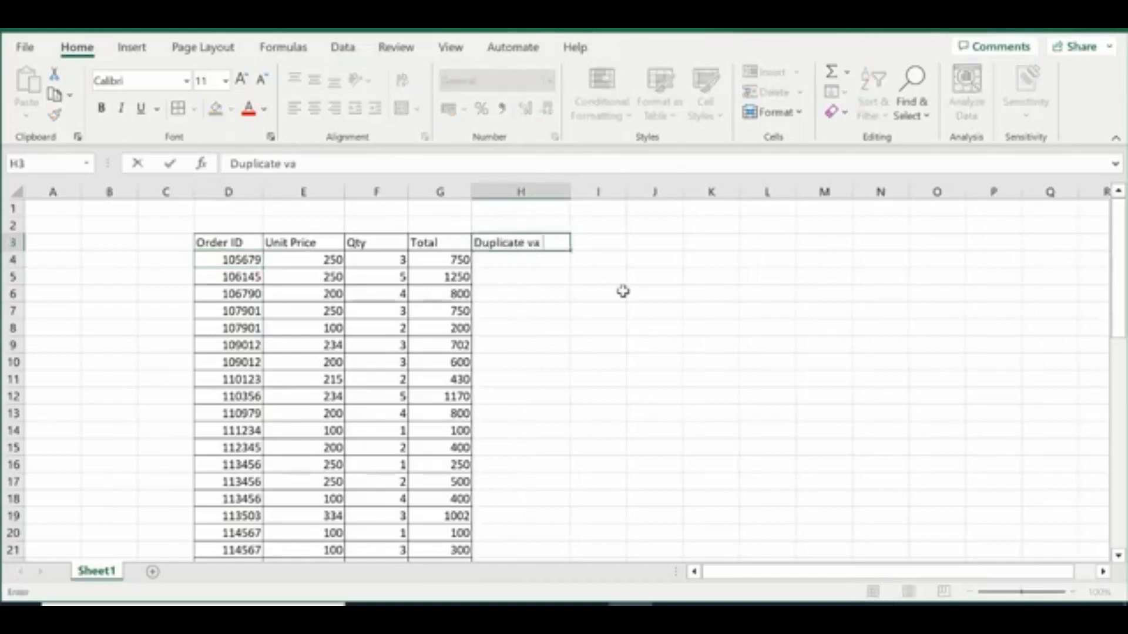
text(lues)
key(Return)
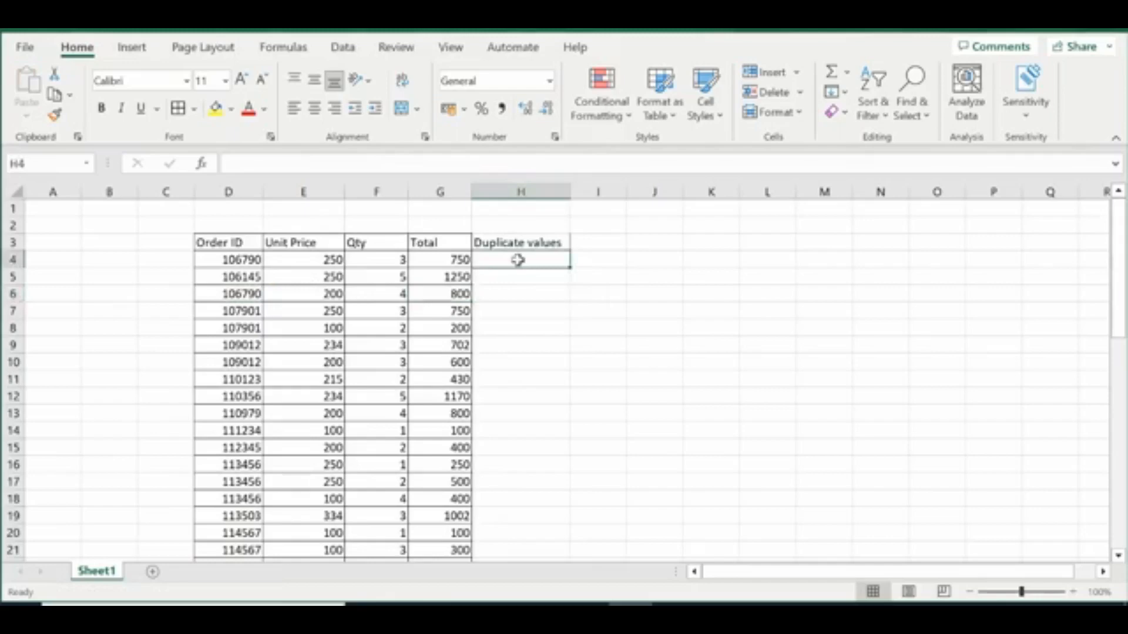
- Start a COUNTIF formula in H4 with the order IDs D4:D52 as its range
text(=CO)
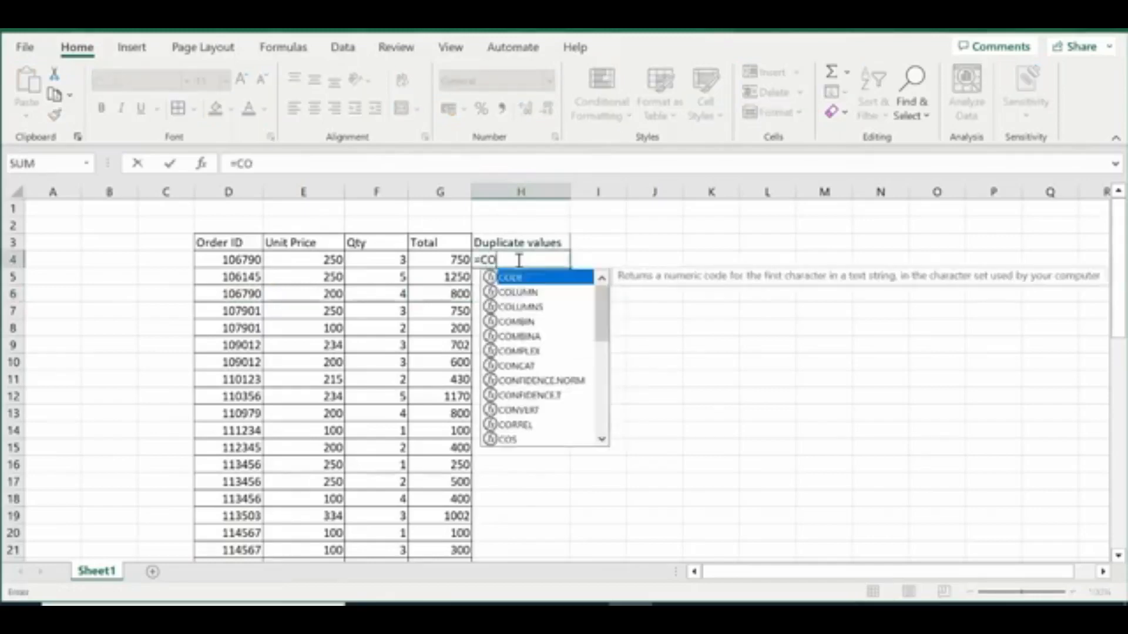
text(UNTIF)
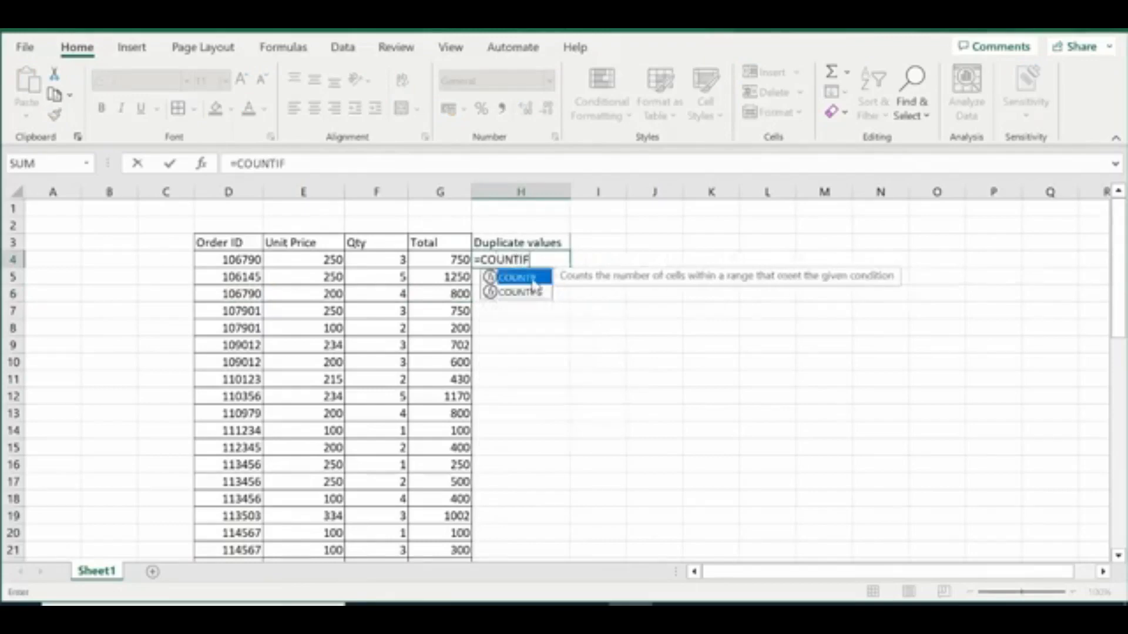
double_click(531, 278)
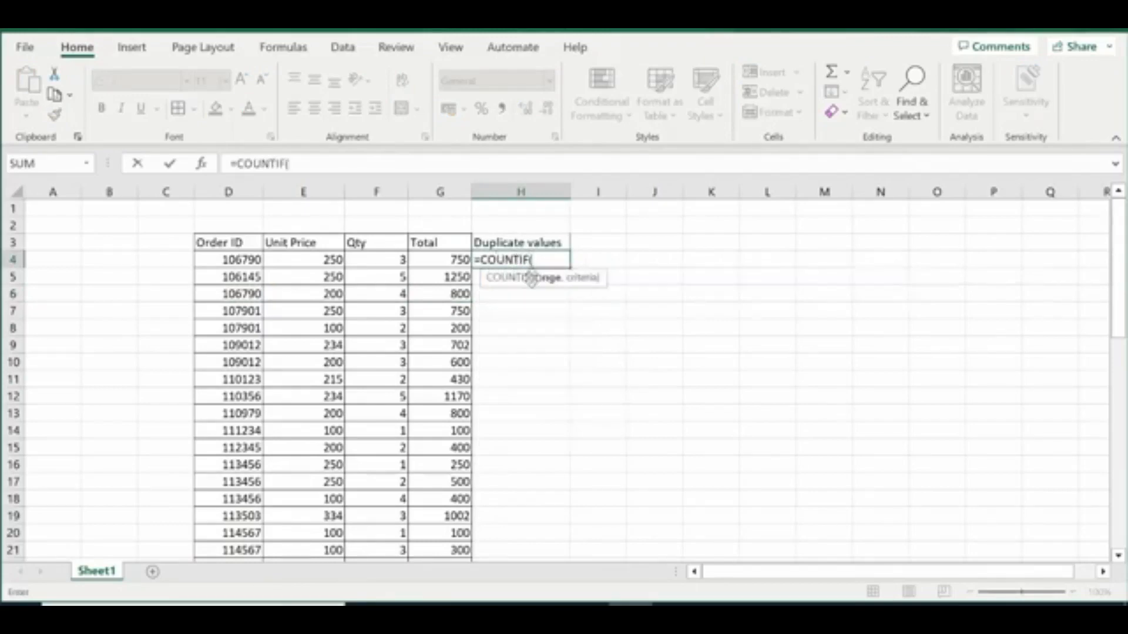
click(234, 263)
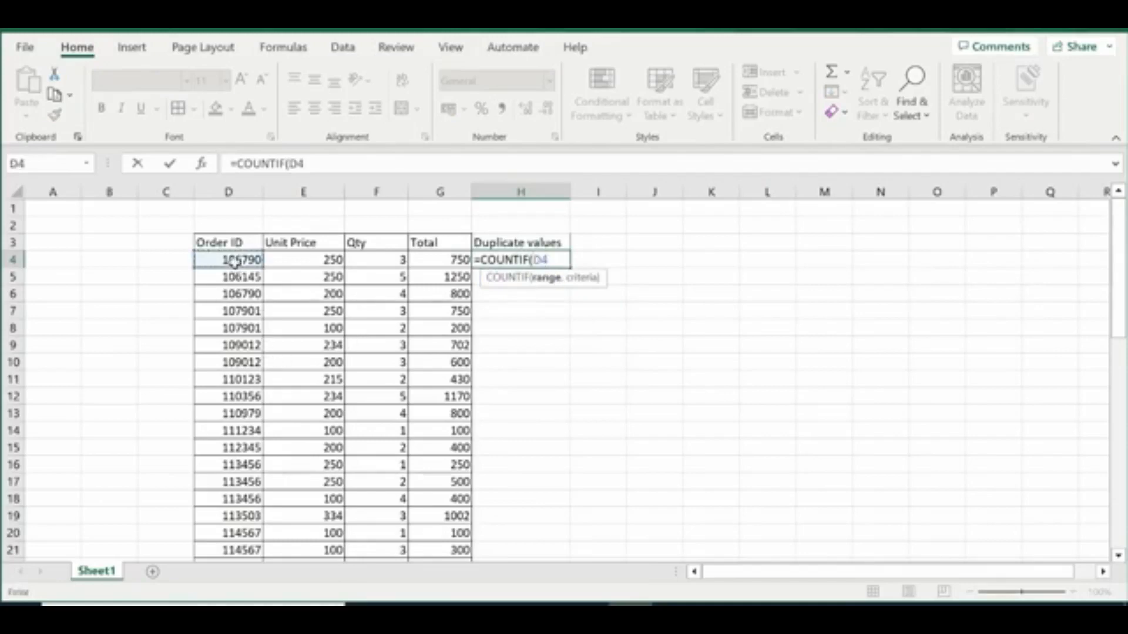
drag(235, 264, 241, 533)
scroll(247, 511, up, 10)
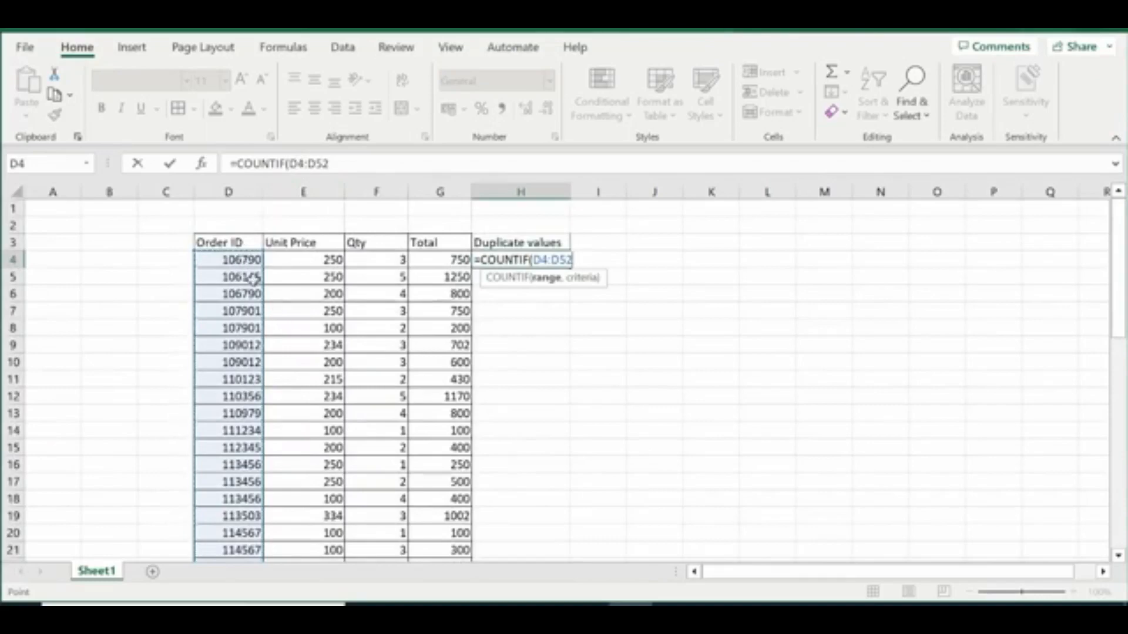
- Make the COUNTIF range absolute as $D$4:$D$52 and continue to the criteria argument
click(289, 163)
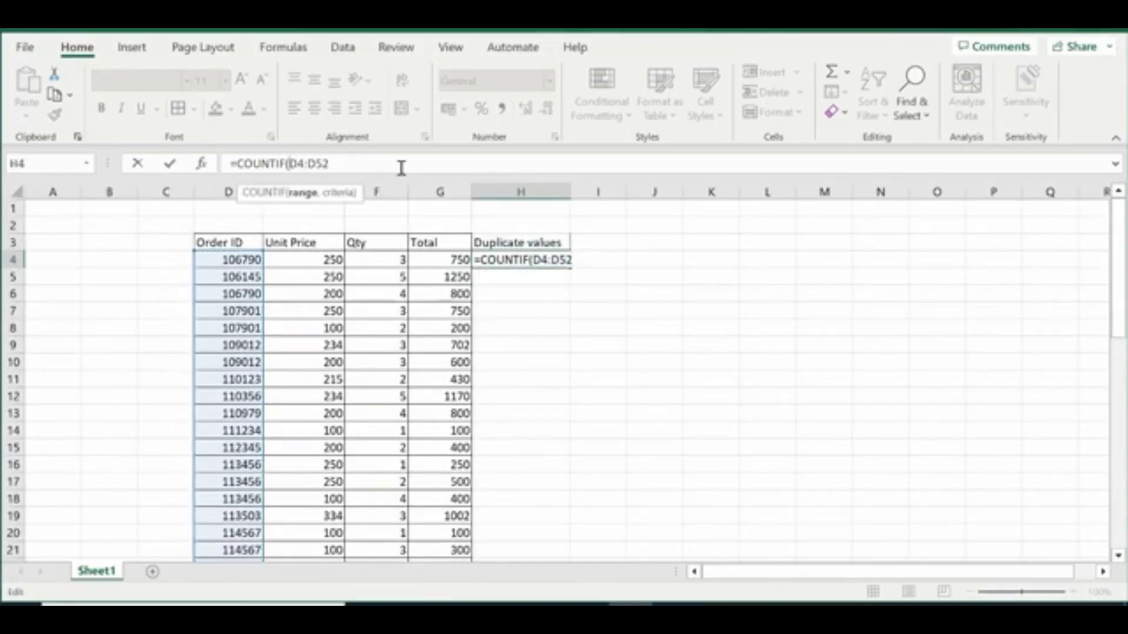
text($D)
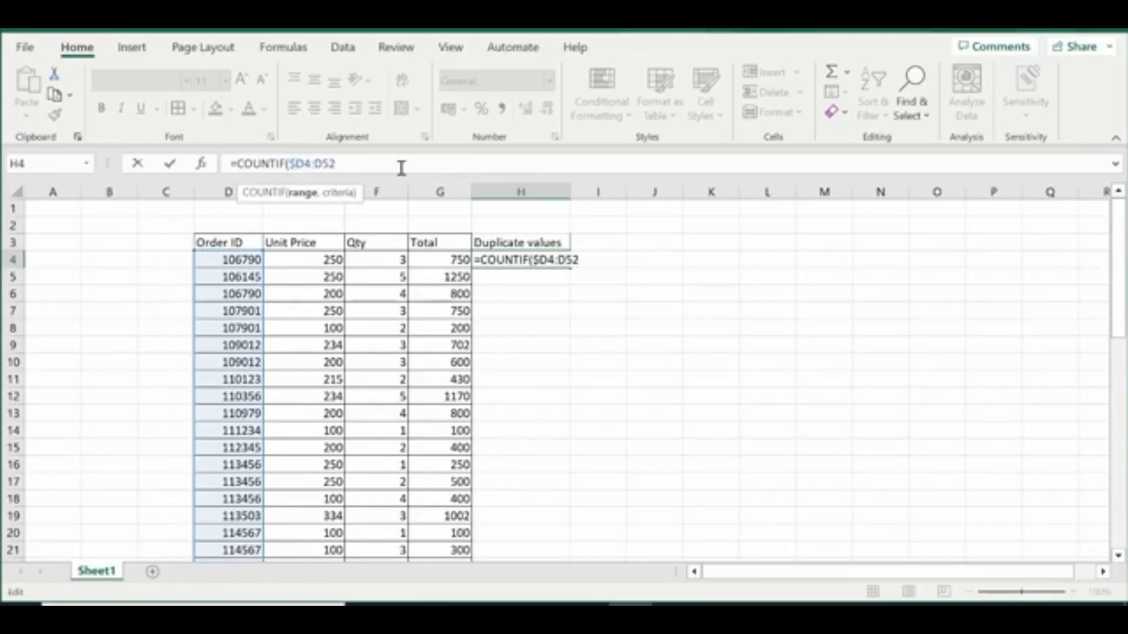
text($)
key(Left)
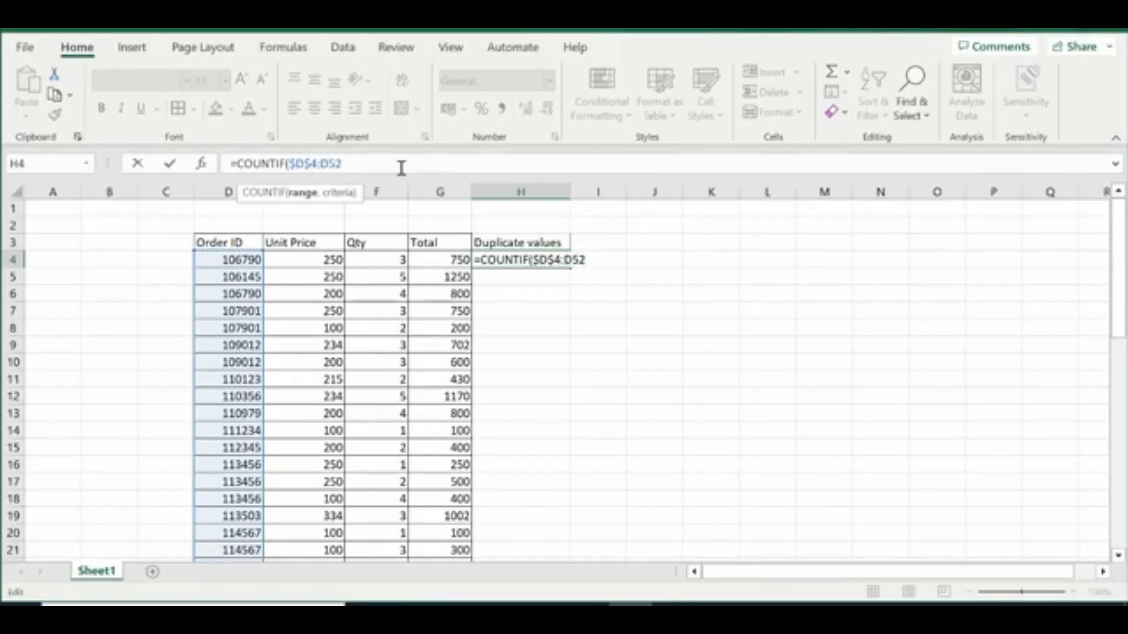
text($D$)
text(,)
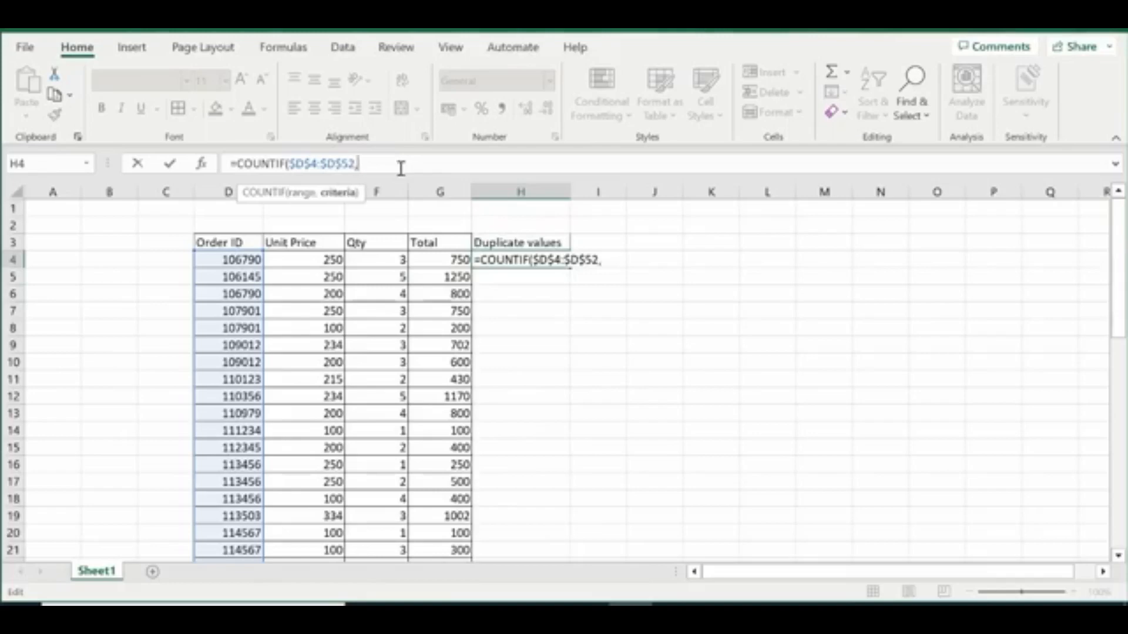
- Complete the H4 formula with D4 as the criteria and compare its result with the order ID in D4
click(230, 259)
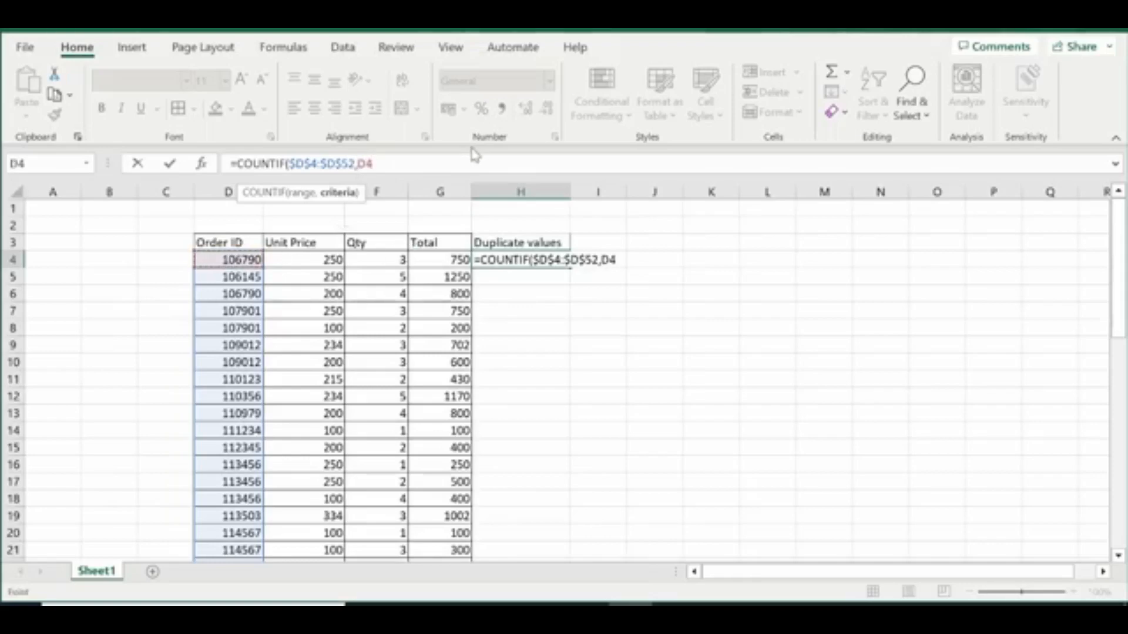
text())
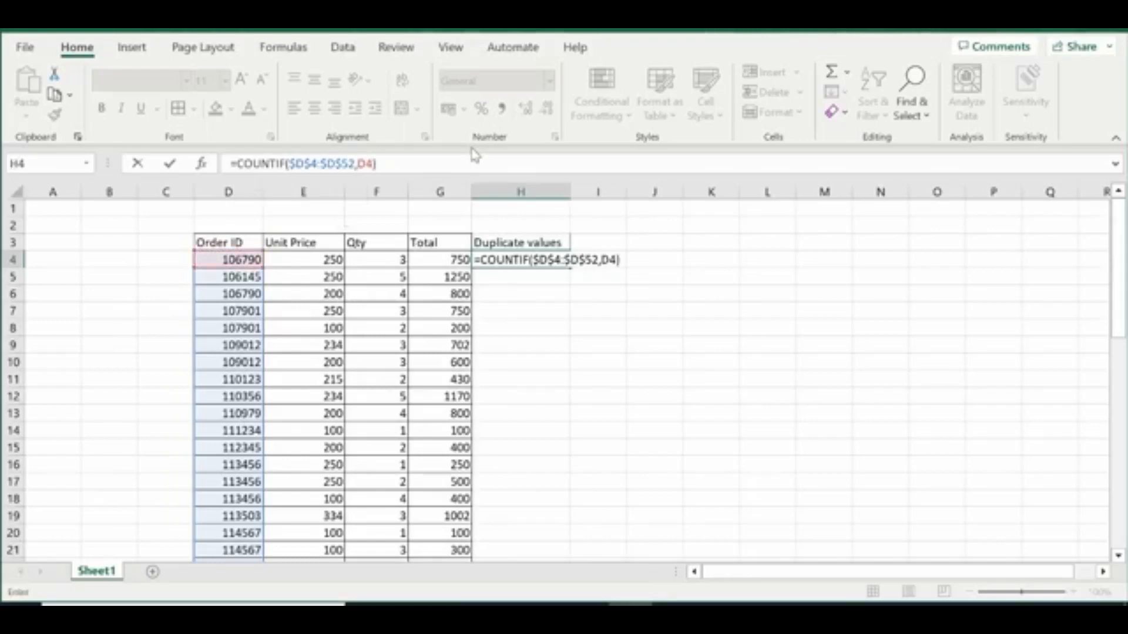
key(Return)
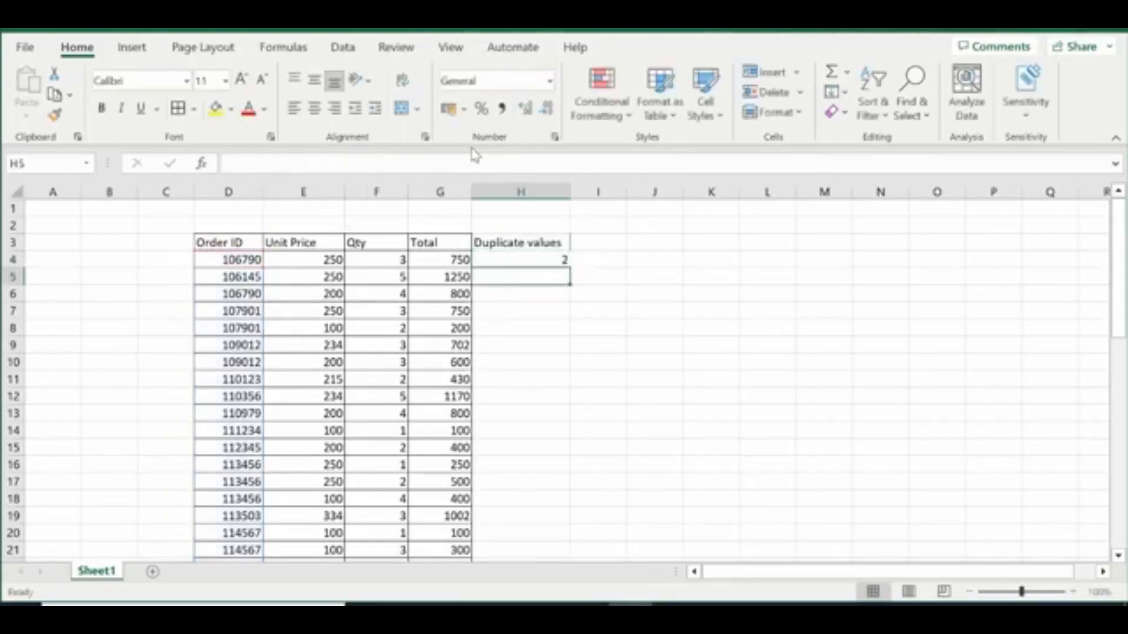
click(533, 257)
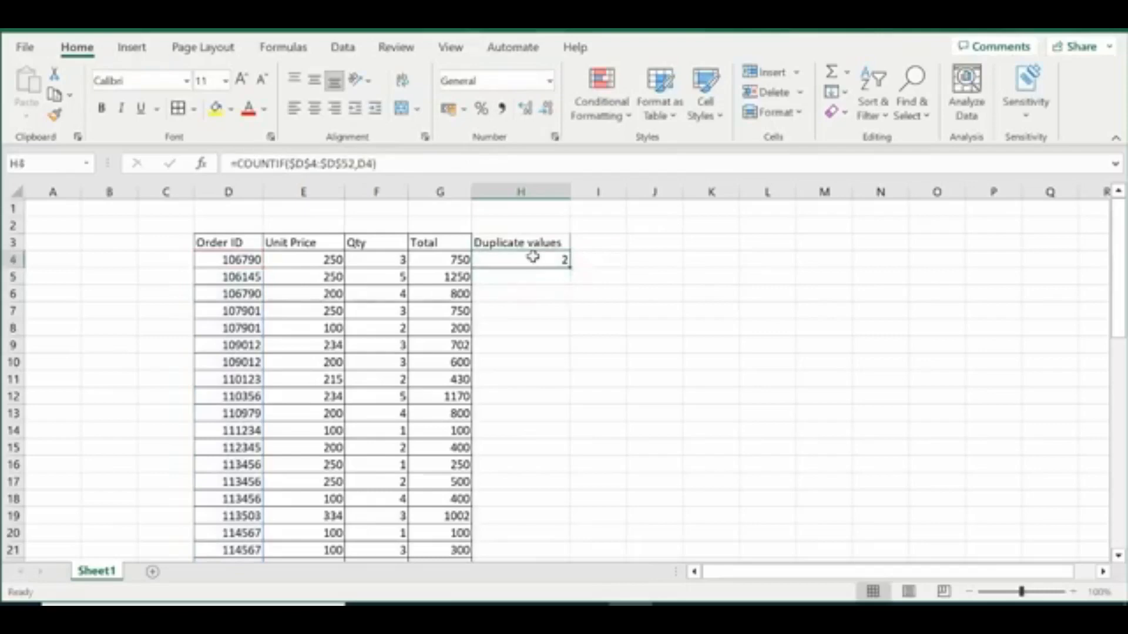
click(229, 262)
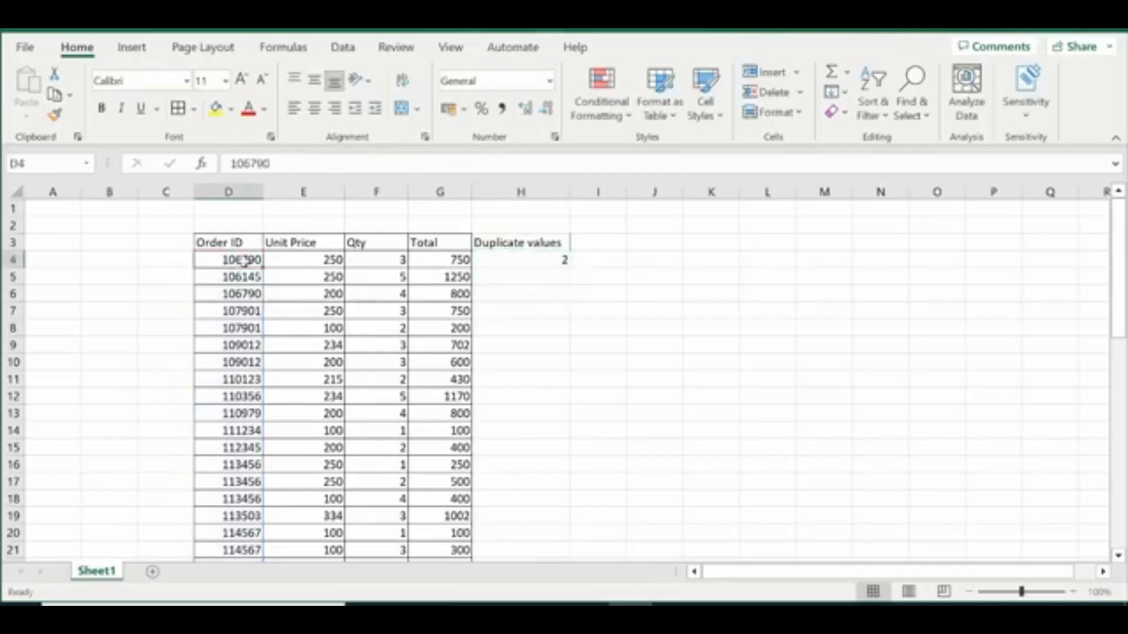
- Copy the COUNTIF formula from H4 into the remaining order rows H5:H52
click(542, 259)
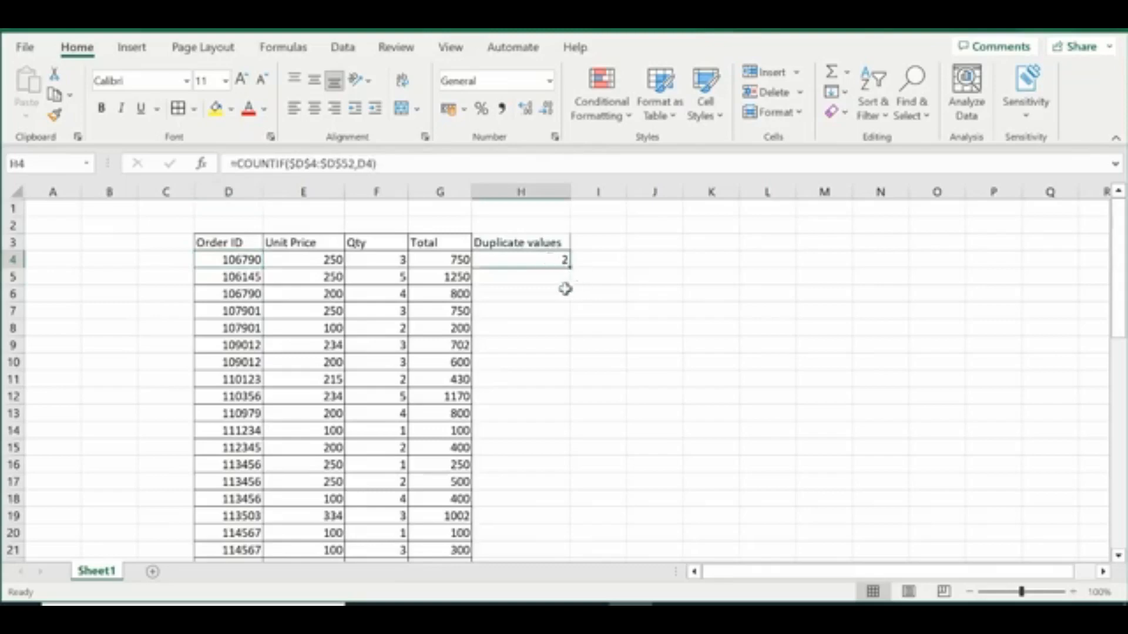
key(ctrl+c)
drag(538, 276, 532, 539)
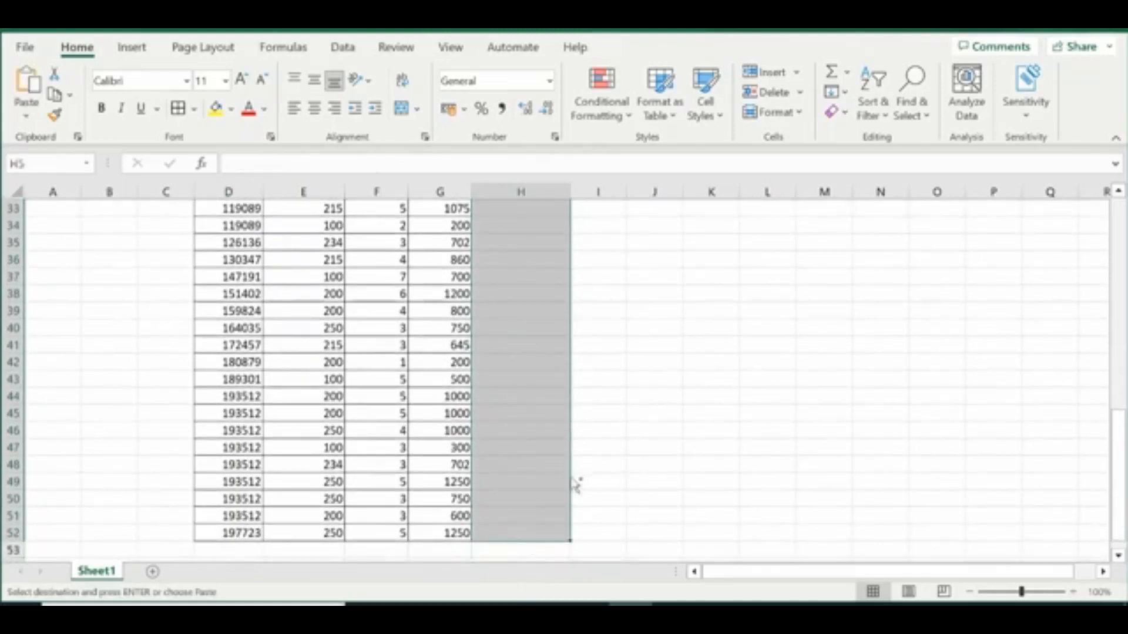
key(ctrl+v)
click(540, 344)
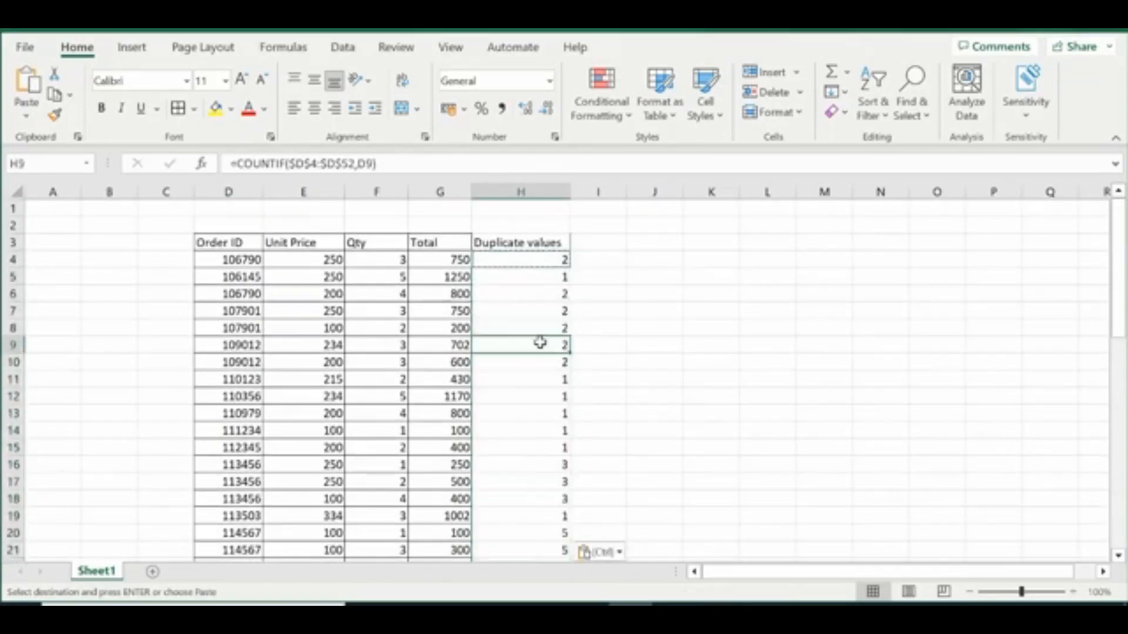
- Examine the counts in the Duplicate values column against the order IDs in the same rows
drag(544, 265, 536, 513)
scroll(535, 499, up, 11)
click(384, 294)
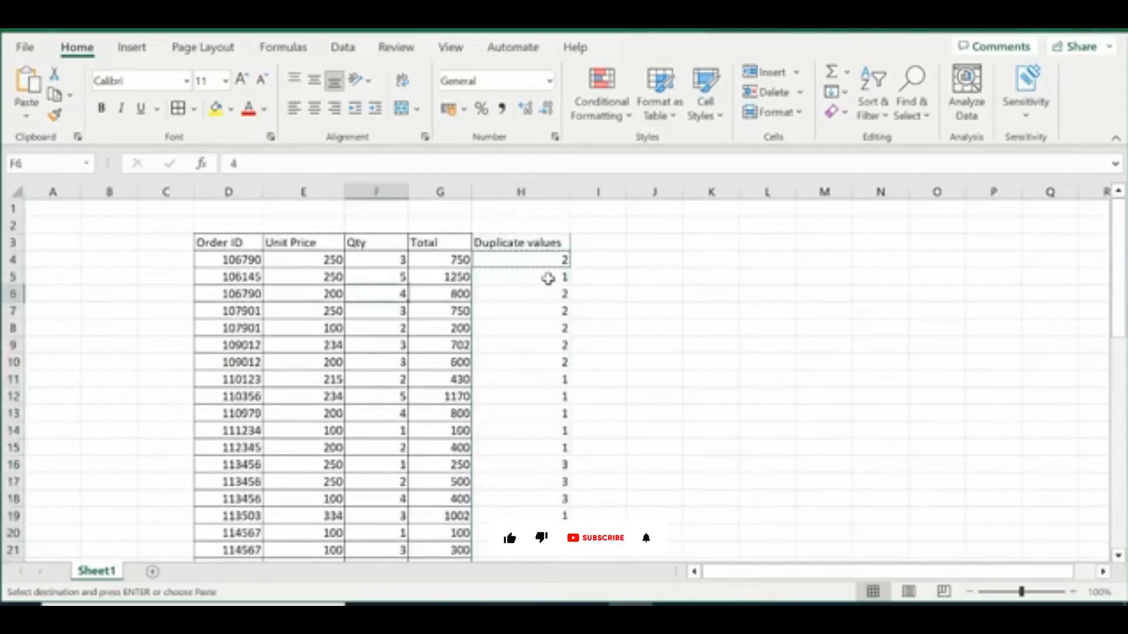
mouse_move(539, 259)
mouse_down()
mouse_move(538, 337)
mouse_move(539, 263)
mouse_up()
click(526, 329)
click(538, 260)
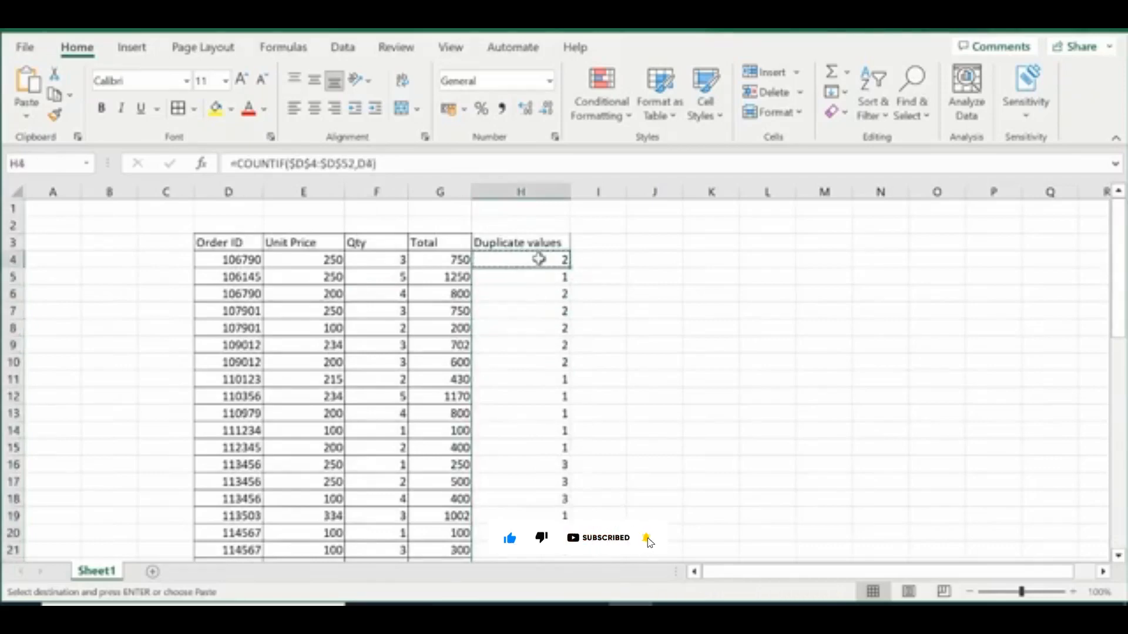
click(247, 259)
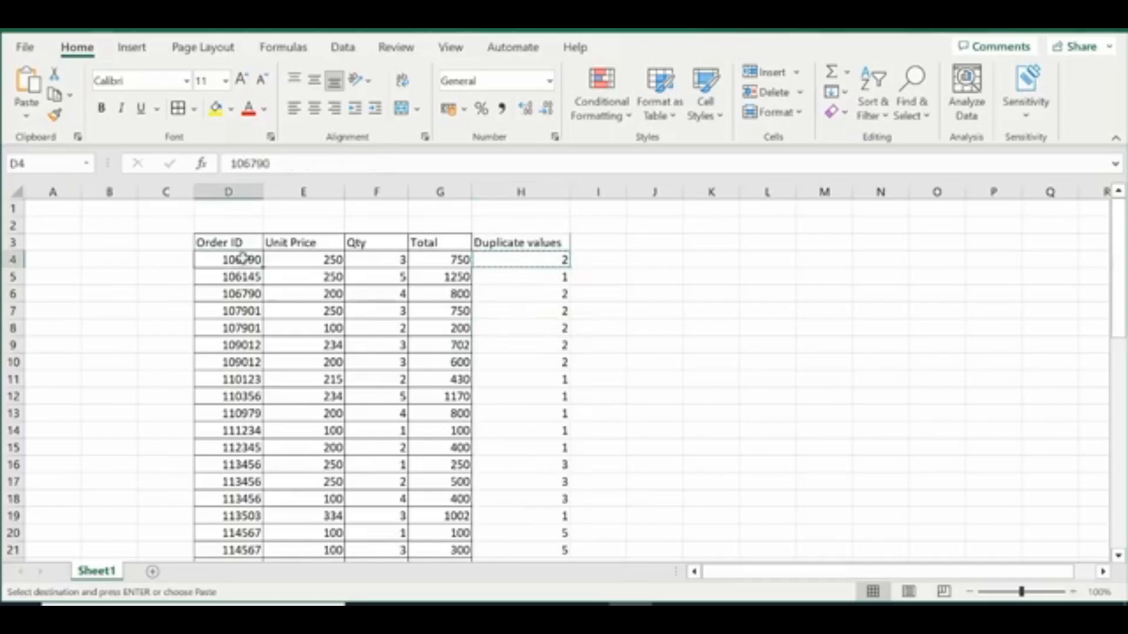
click(235, 306)
click(237, 347)
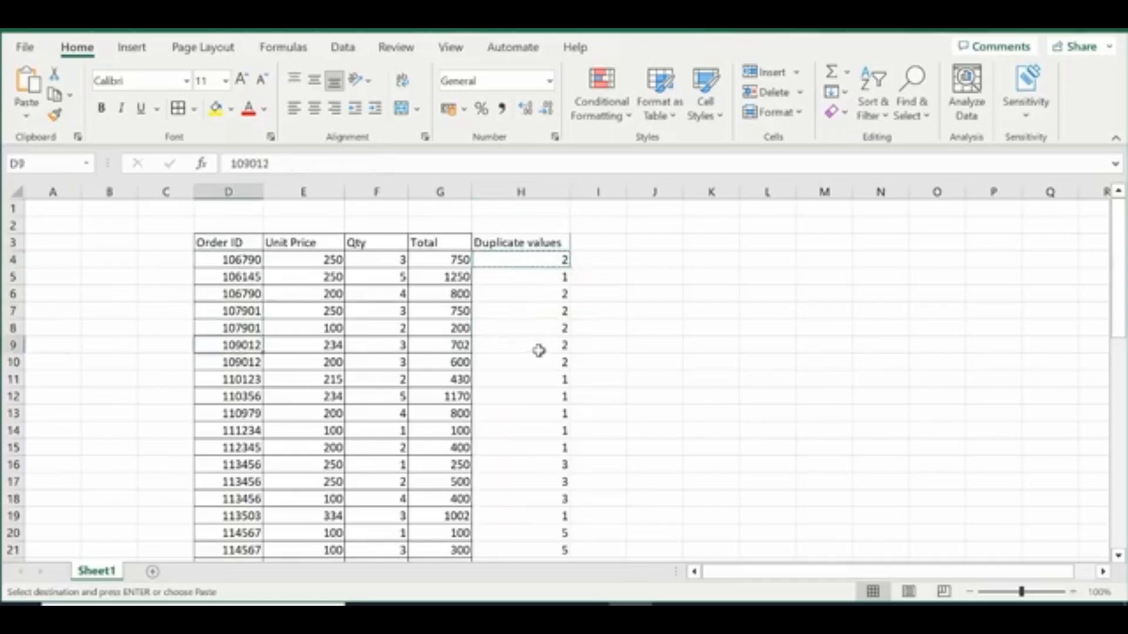
drag(551, 284, 531, 380)
click(477, 359)
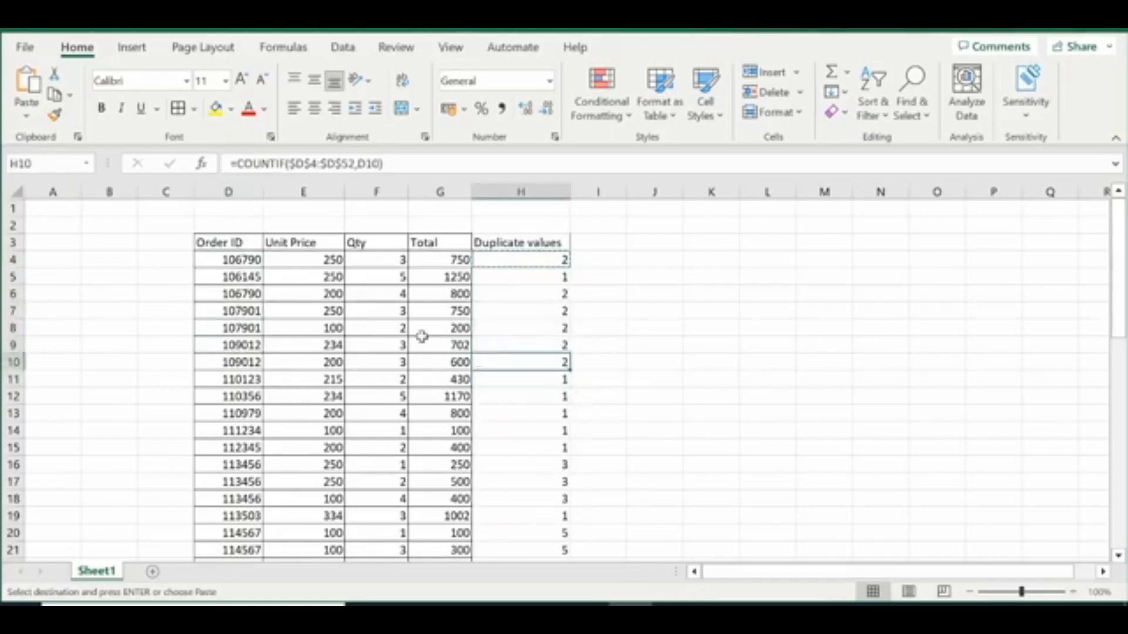
- Start a new conditional formatting rule for D4:H52 that uses a formula to determine which cells to format
drag(230, 261, 555, 531)
scroll(513, 424, up, 7)
scroll(513, 424, up, 4)
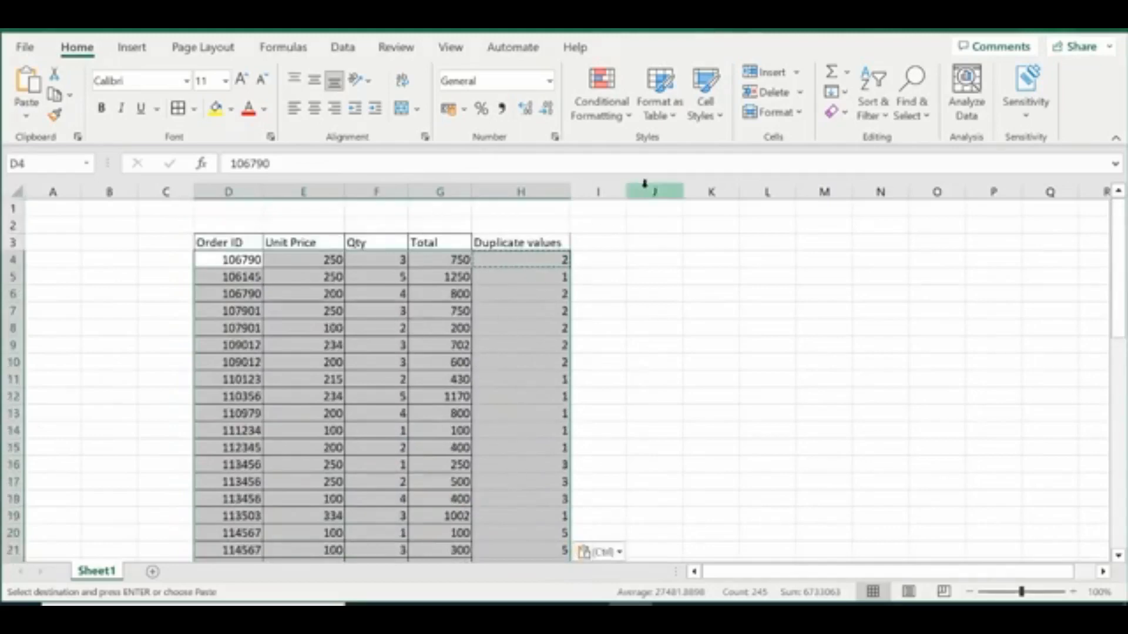
click(625, 119)
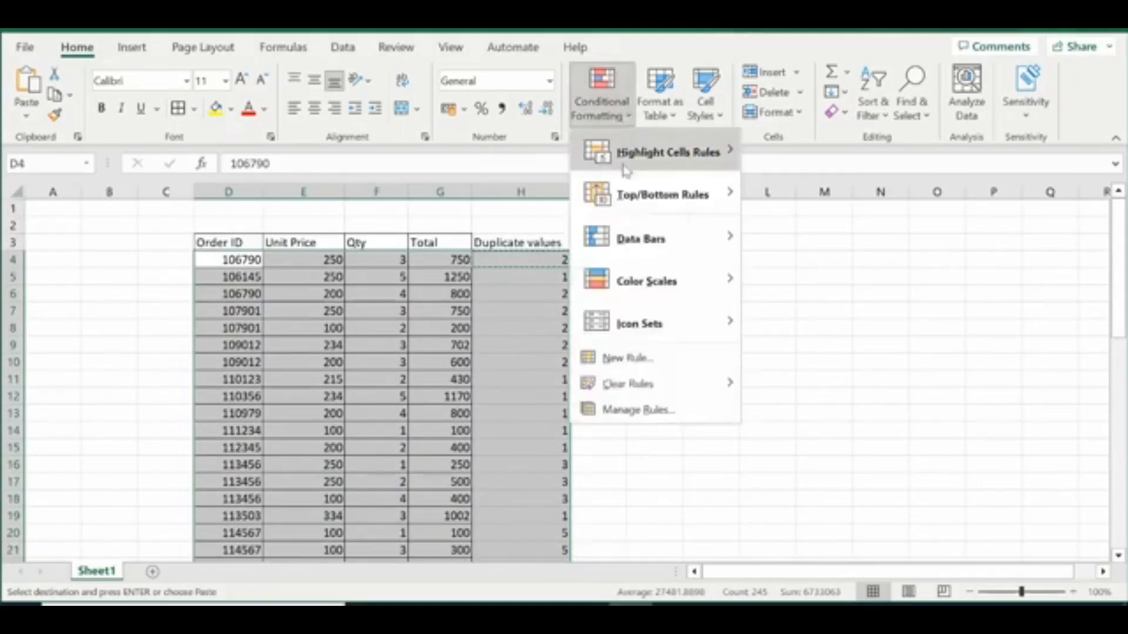
click(628, 360)
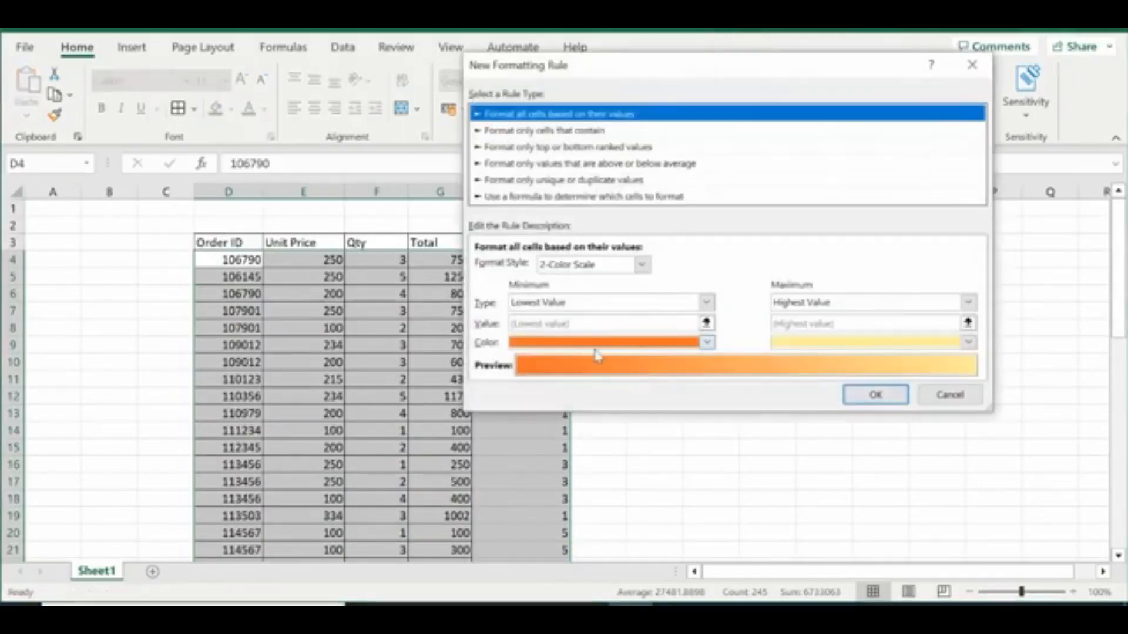
click(519, 198)
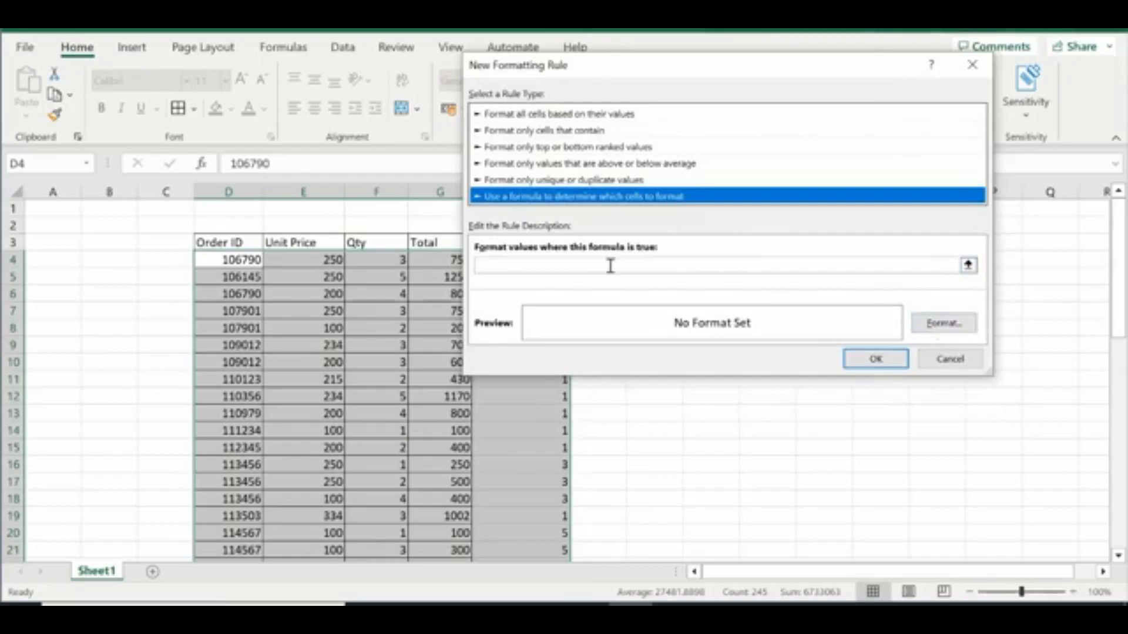
- Set the rule's format to a light orange background fill
click(958, 324)
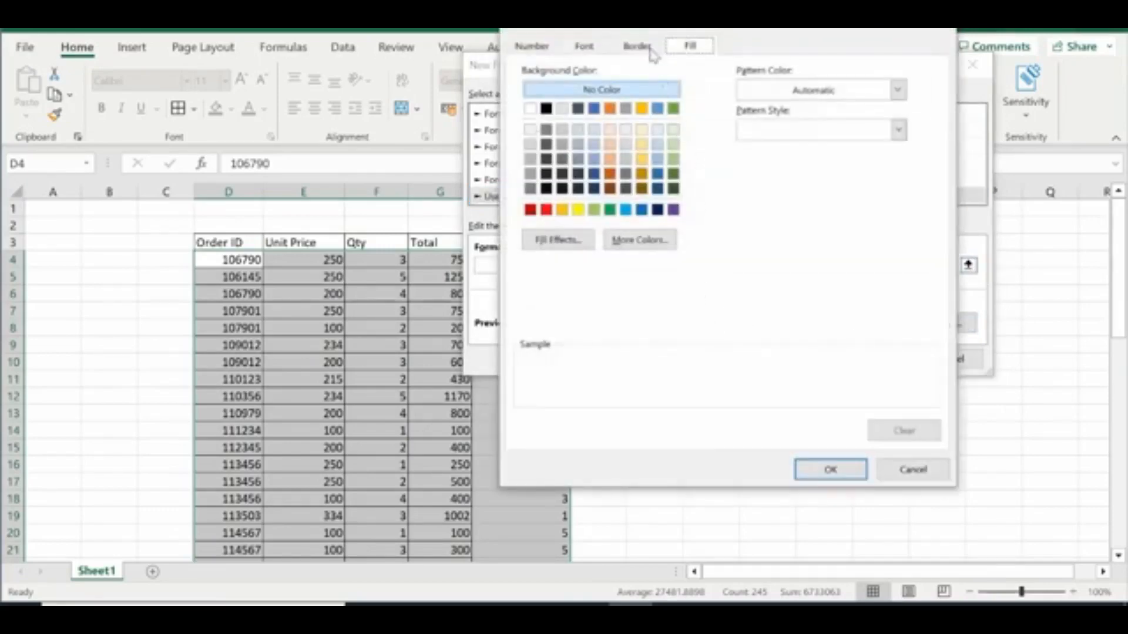
click(696, 47)
click(611, 145)
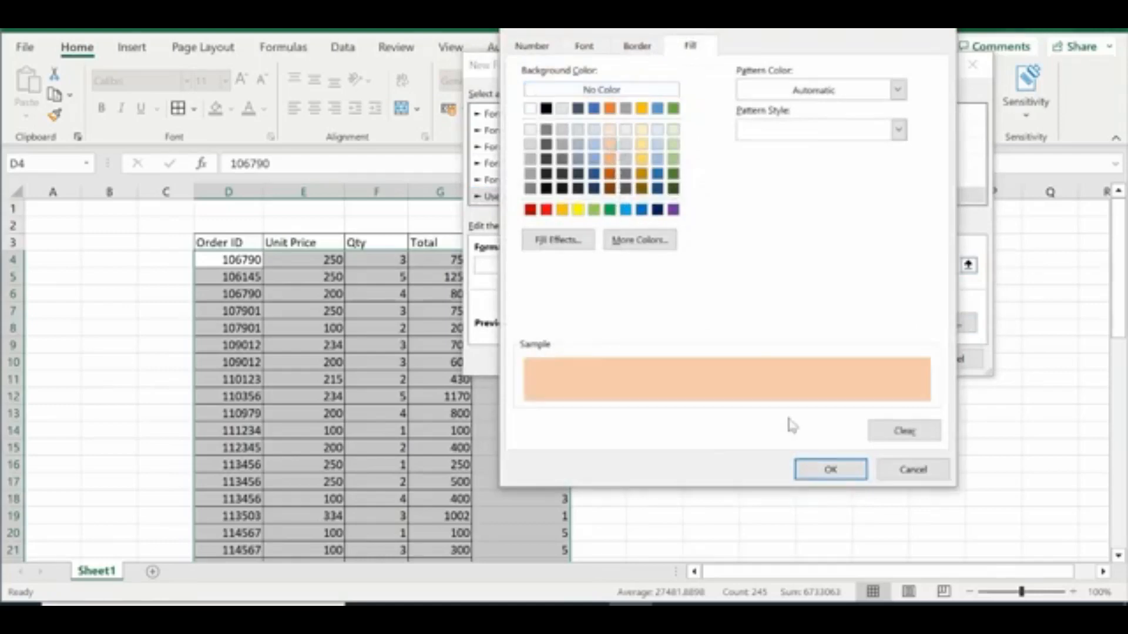
click(831, 470)
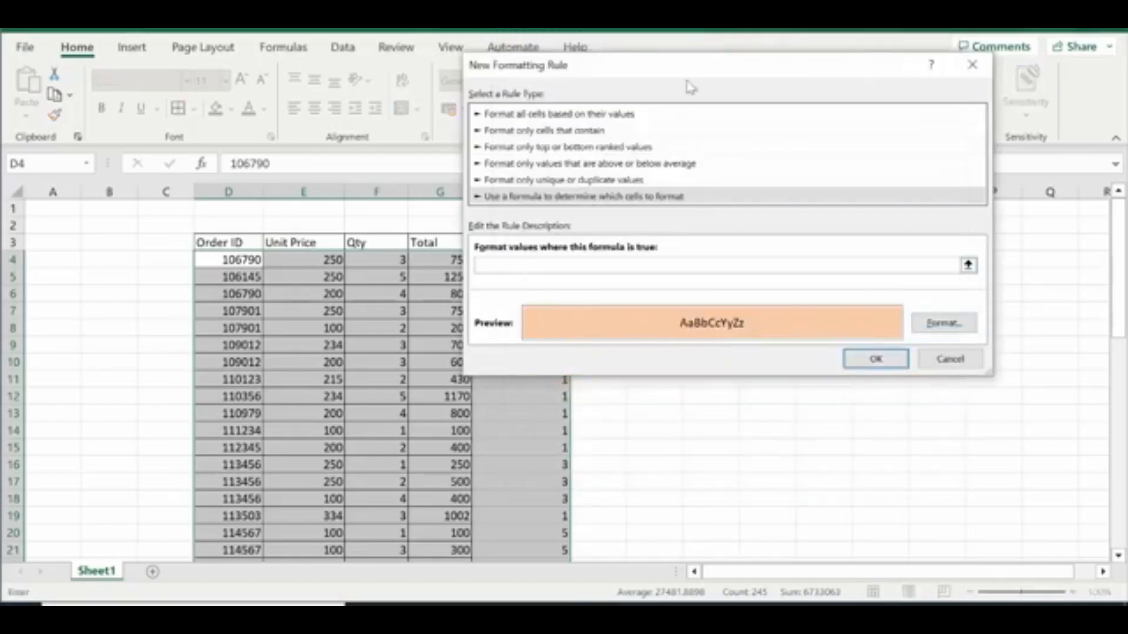
- Enter =$H4>1 as the rule's formula, with only the column locked, and apply the rule to the table
drag(695, 69, 839, 104)
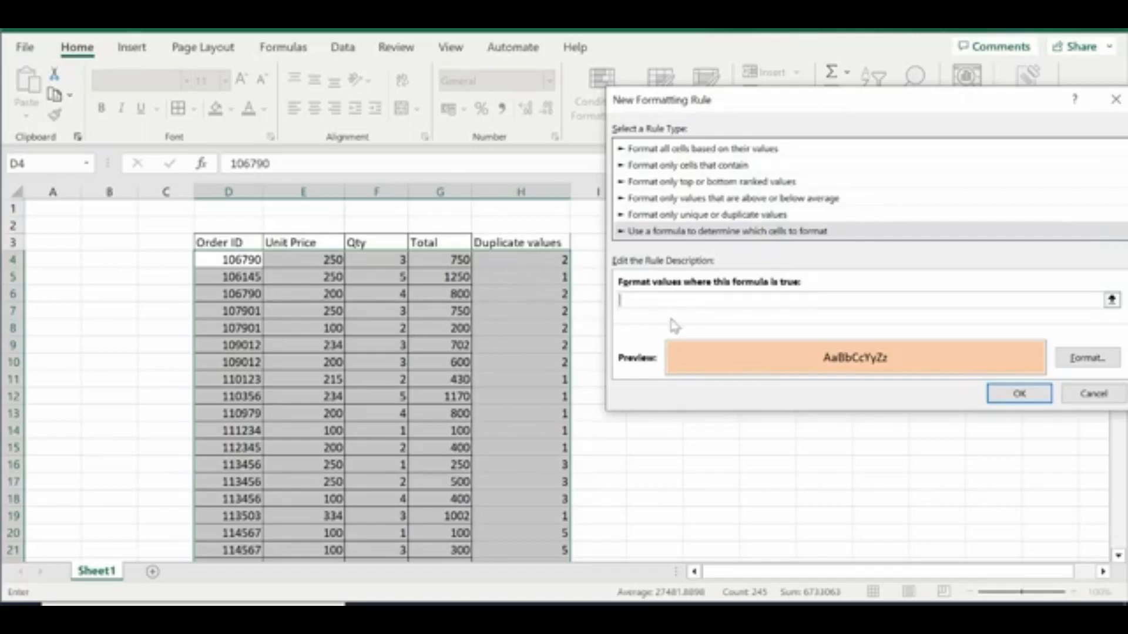
click(516, 261)
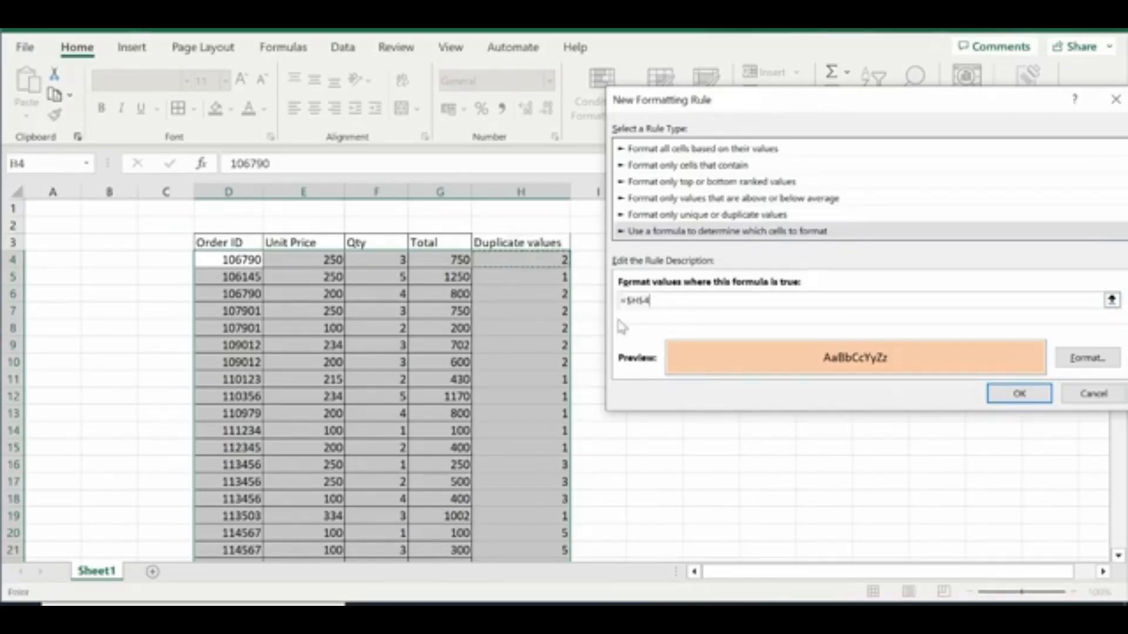
click(643, 301)
key(BackSpace)
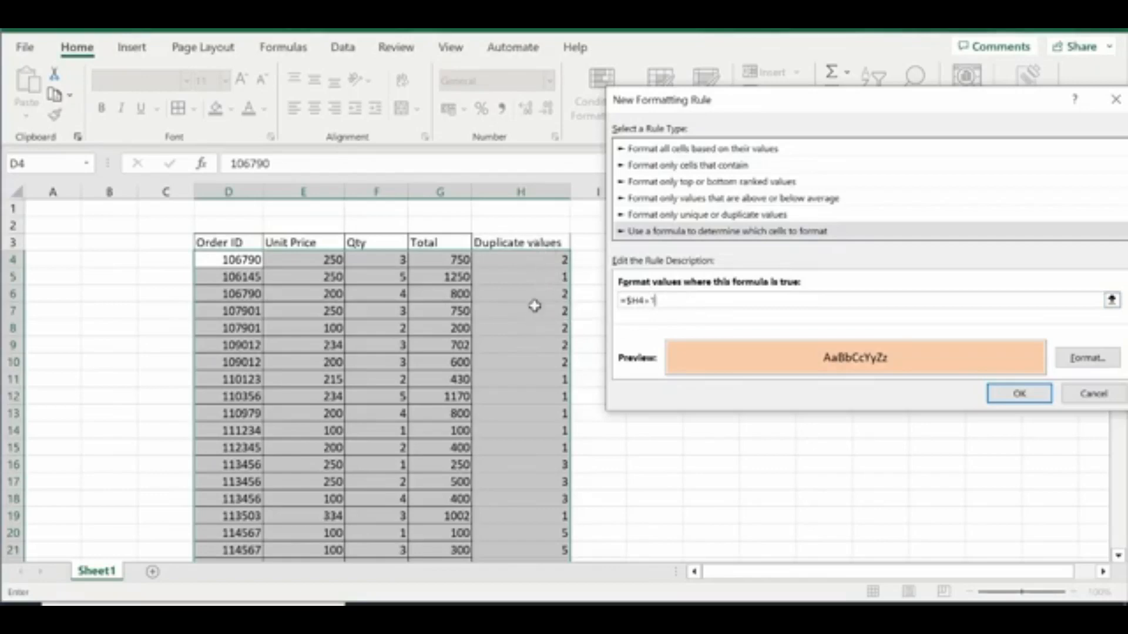
click(1017, 395)
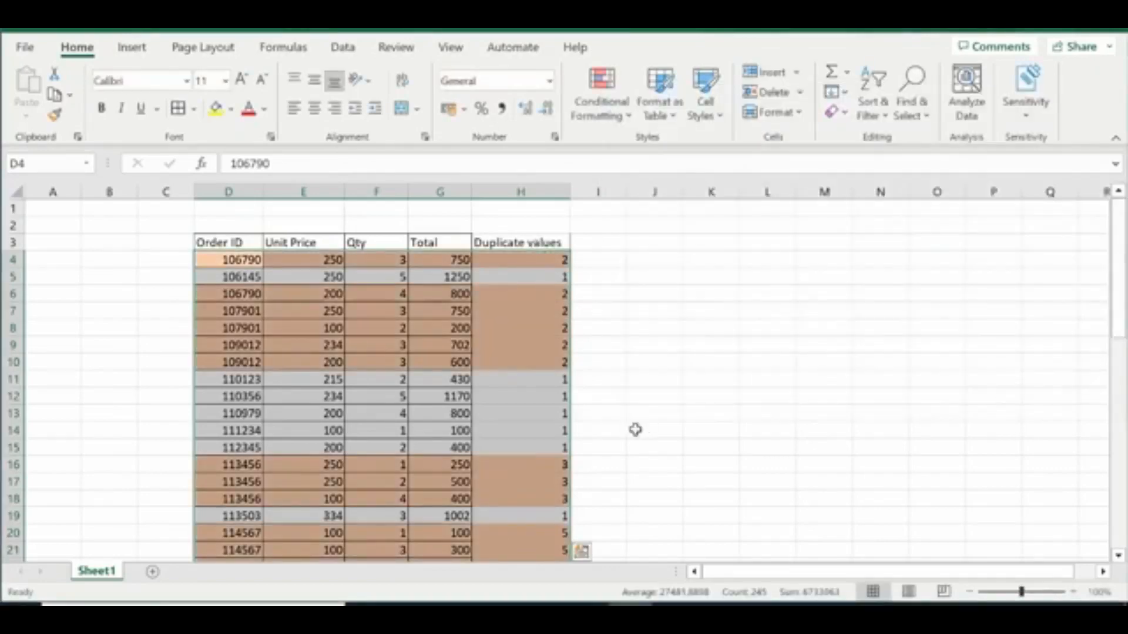
- Review the row highlighting against the duplicate counts down to the end of the order table
click(537, 293)
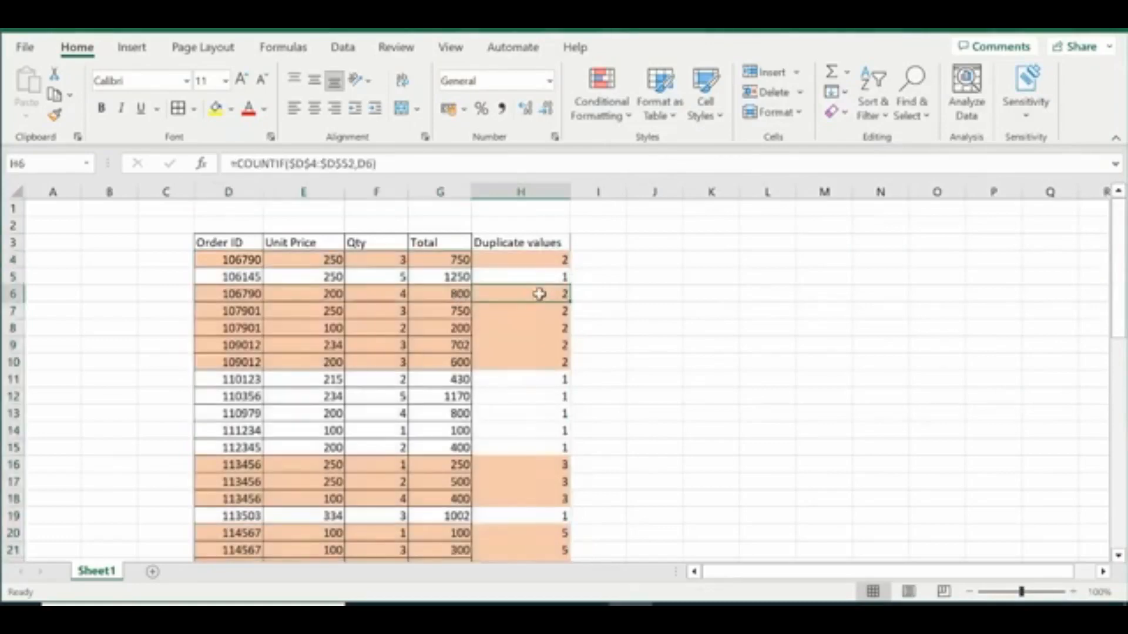
scroll(516, 383, down, 7)
scroll(517, 383, down, 8)
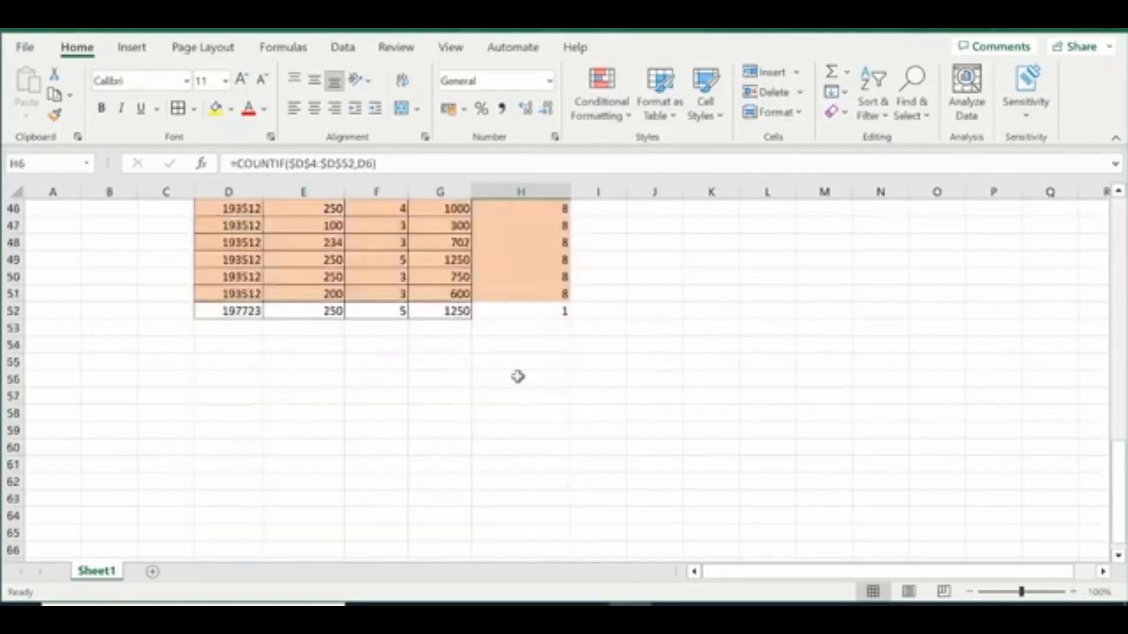
- Inspect the COUNTIF formulas behind the duplicate counts in H4:H8 near the start of the table
scroll(520, 377, up, 9)
scroll(522, 372, up, 6)
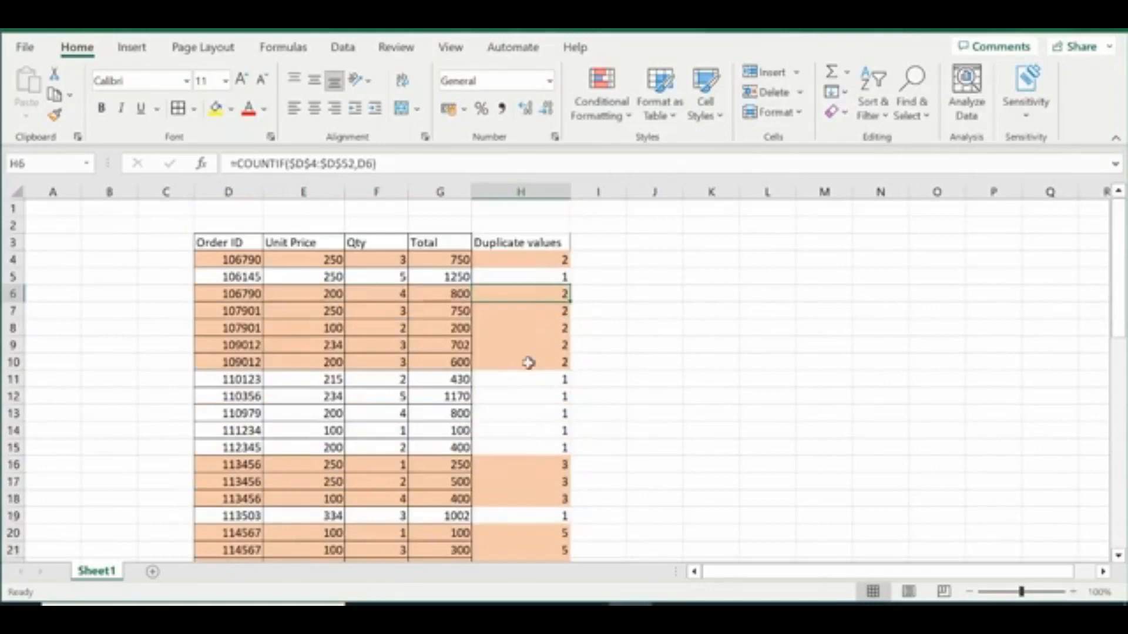
click(555, 258)
click(543, 327)
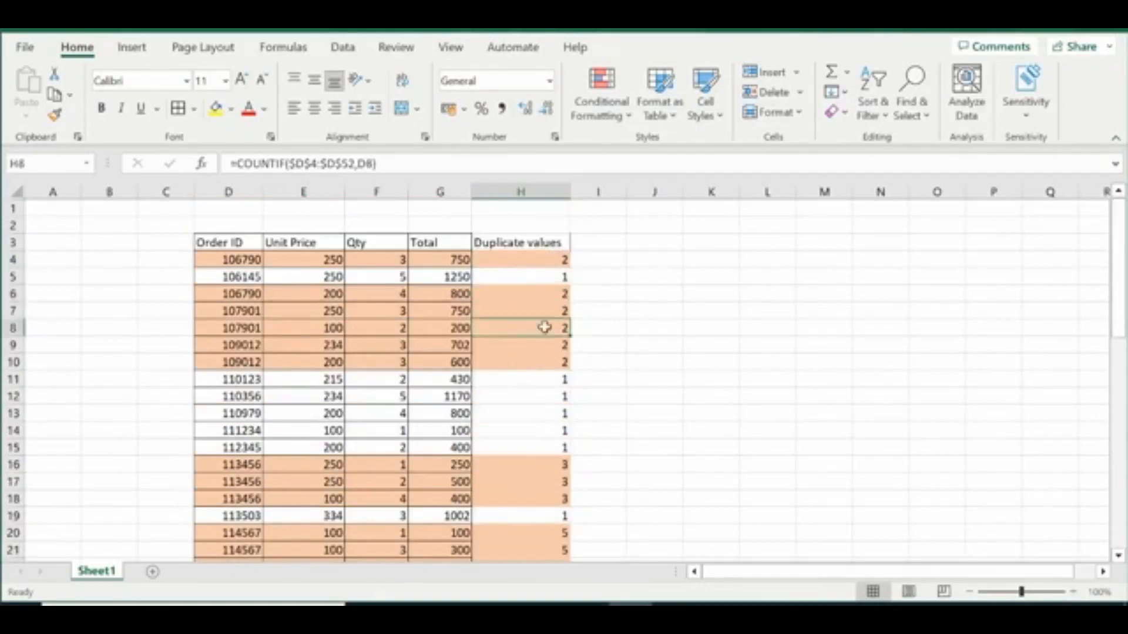
click(548, 307)
click(542, 293)
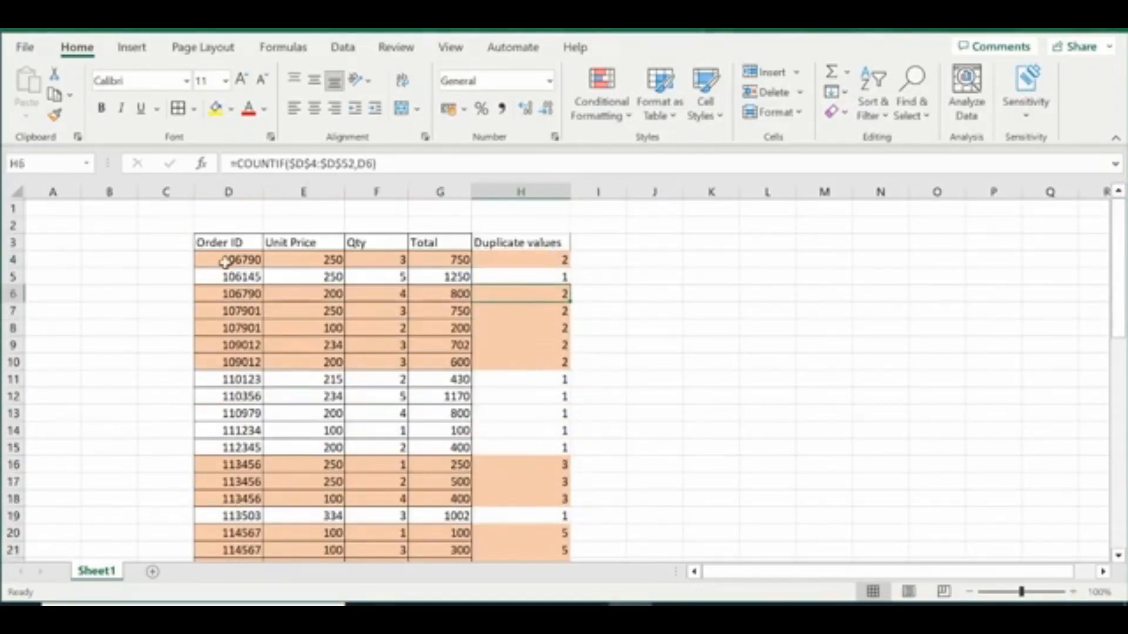
- Sort the whole order table, headers included, by Order ID on cell values from smallest to largest
drag(225, 261, 539, 531)
scroll(538, 526, up, 7)
scroll(538, 526, up, 4)
click(873, 94)
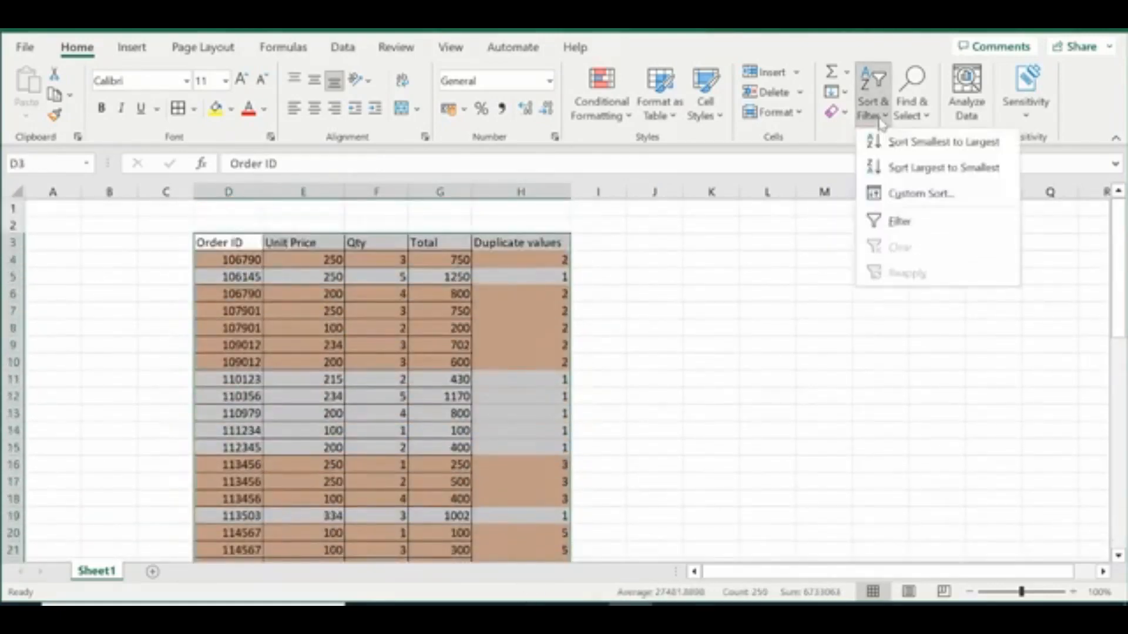
click(922, 195)
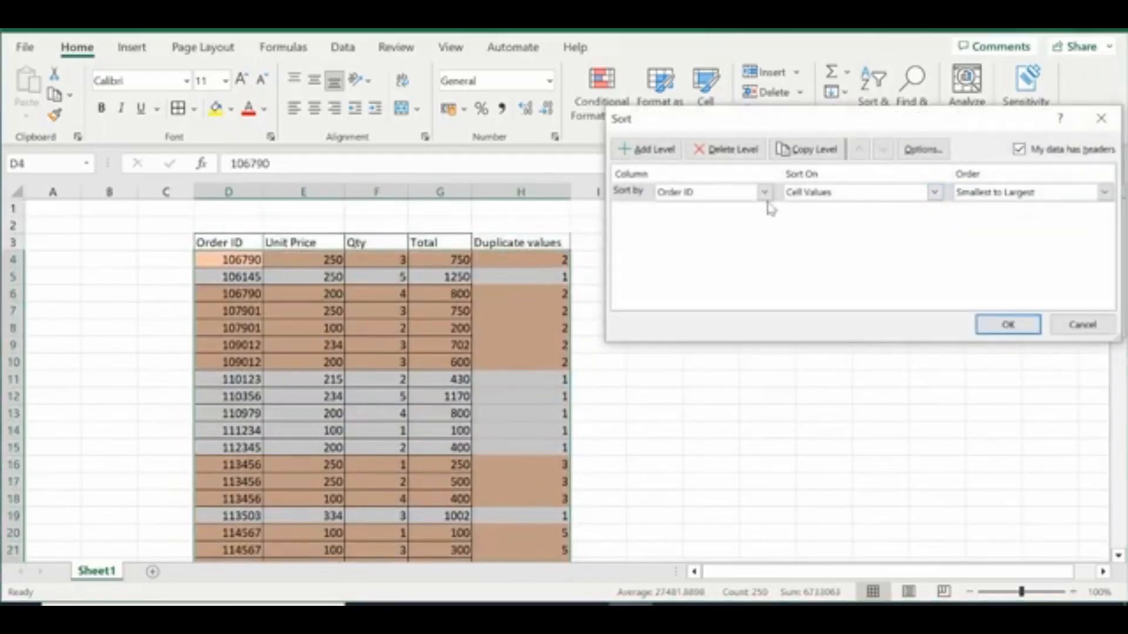
click(765, 193)
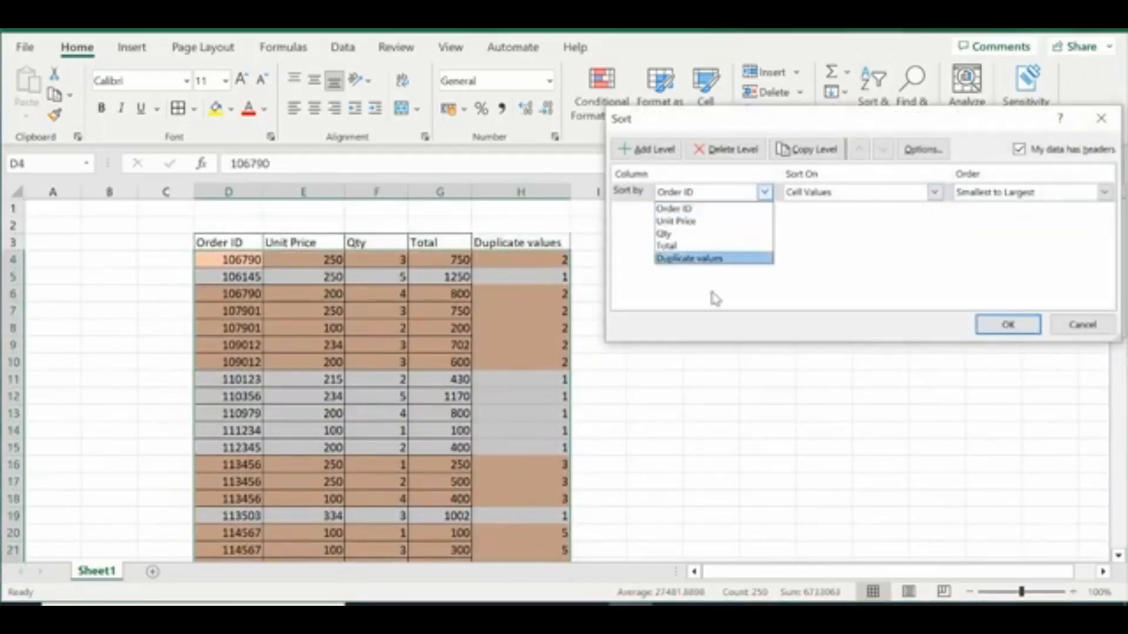
click(703, 210)
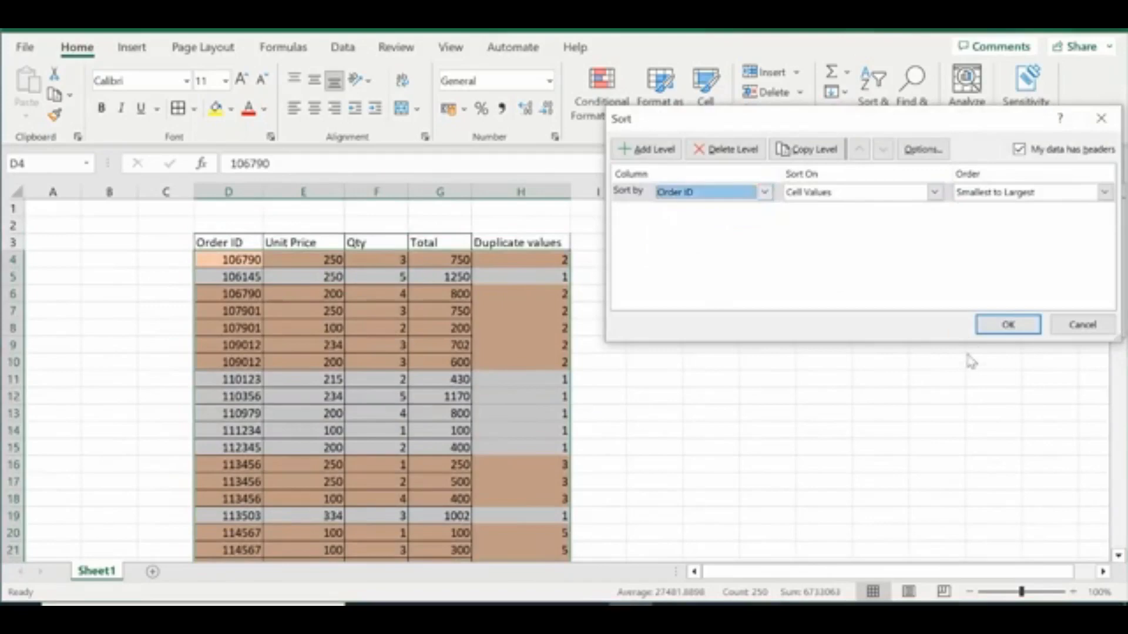
click(1001, 326)
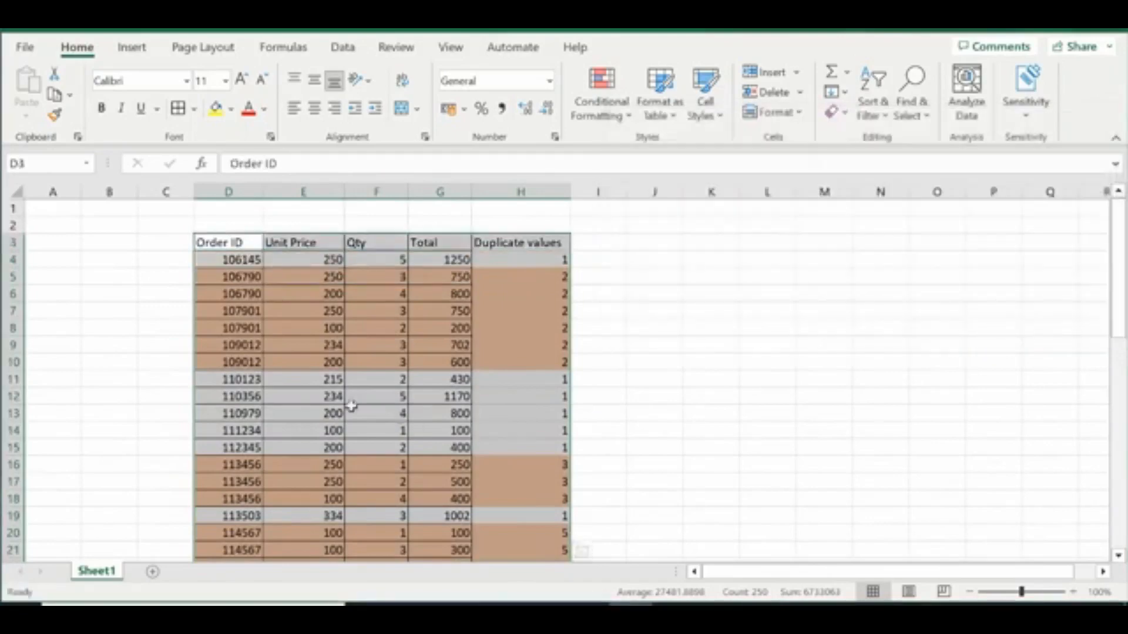
- Examine how the repeated order IDs in D5:D10 are grouped in the sorted table
click(249, 396)
scroll(276, 422, down, 1)
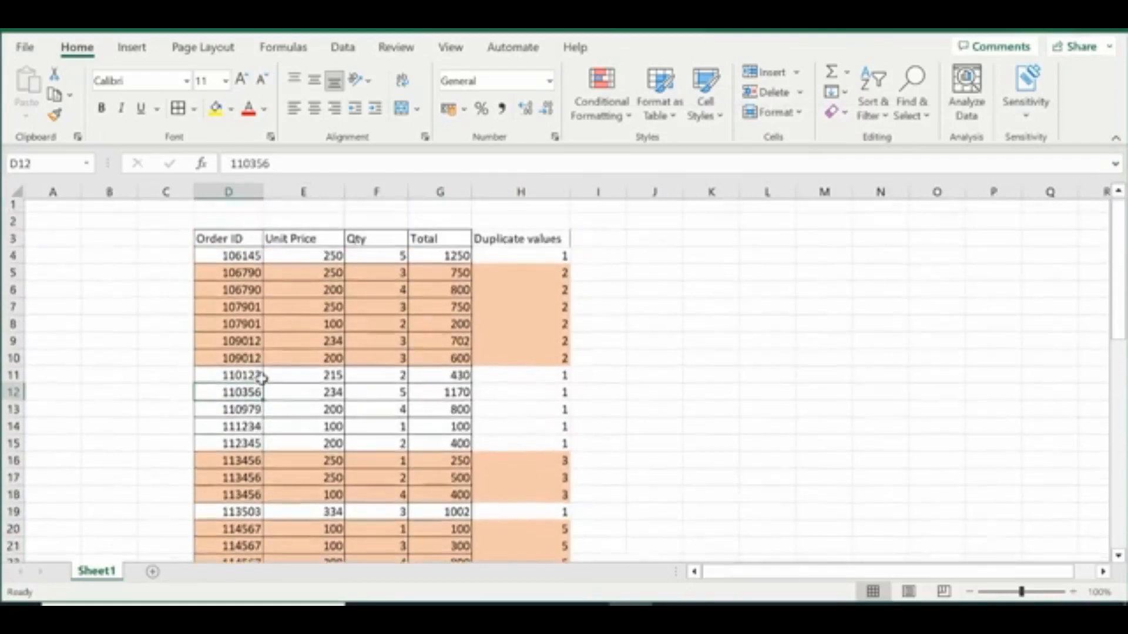
scroll(267, 376, up, 1)
click(240, 280)
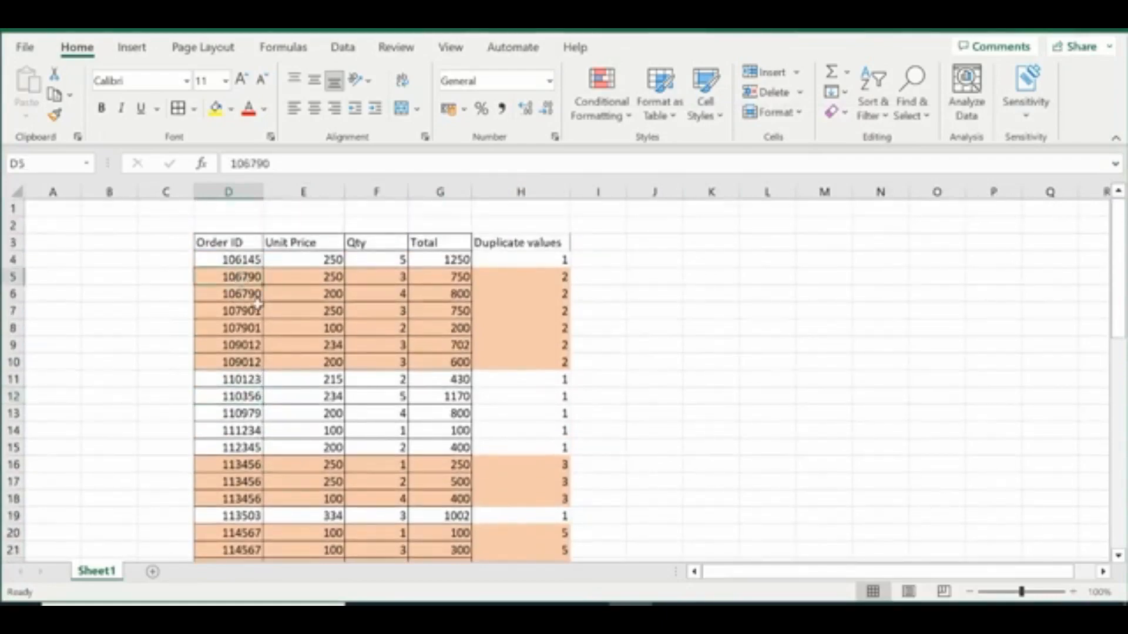
drag(255, 277, 255, 302)
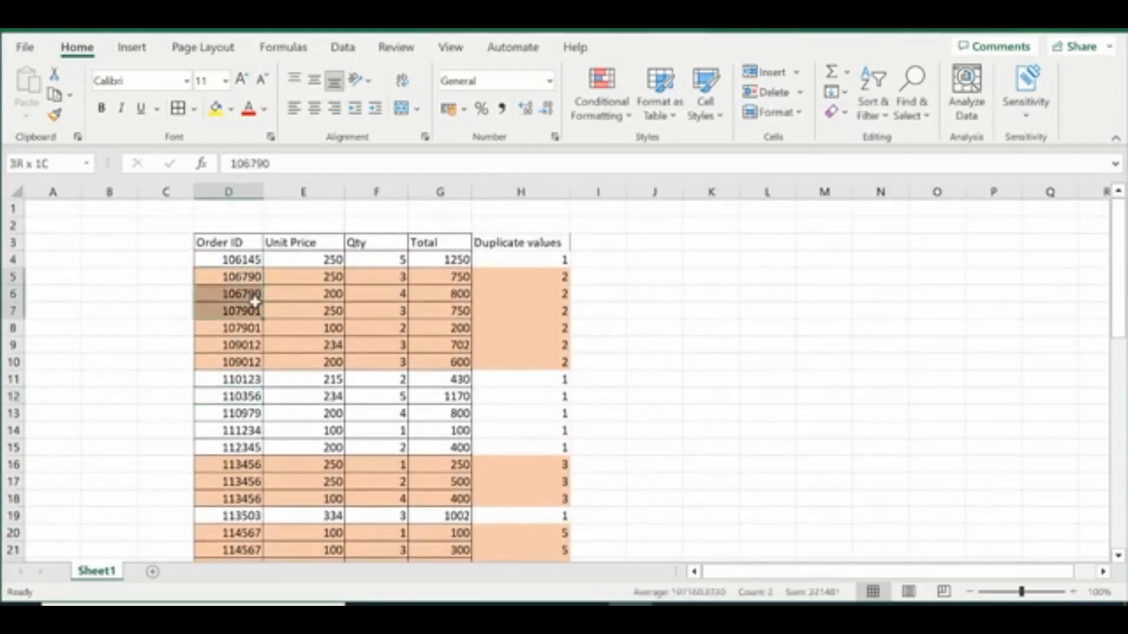
click(254, 362)
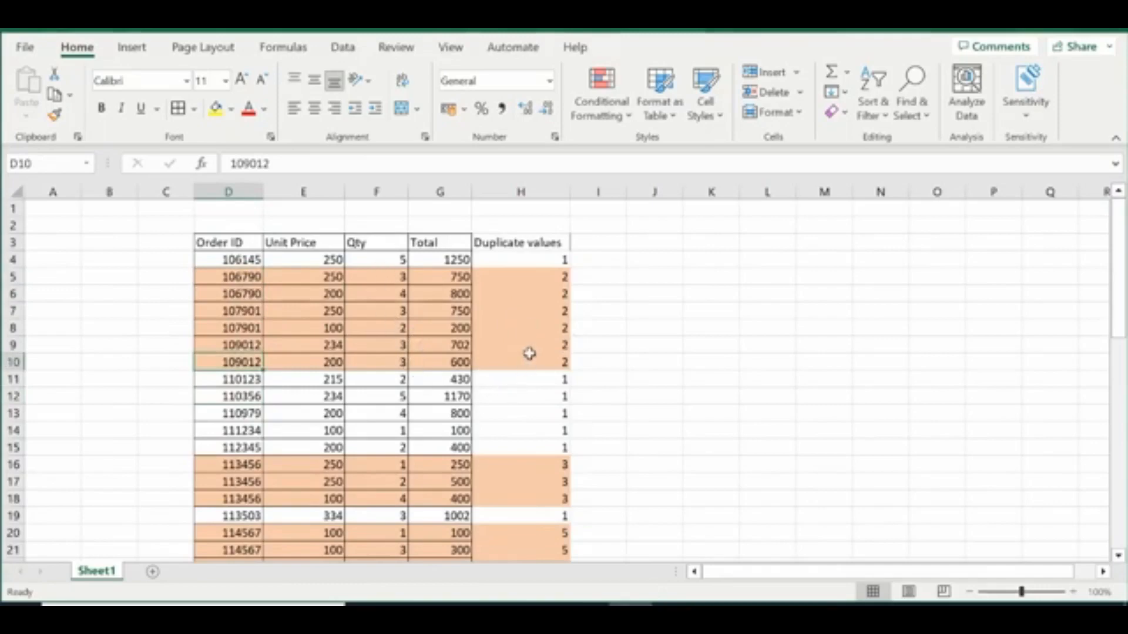
- Compare the highlighted rows 5 to 10 with their duplicate counts and the table's column headers
scroll(529, 353, down, 11)
scroll(528, 352, up, 11)
drag(536, 276, 536, 358)
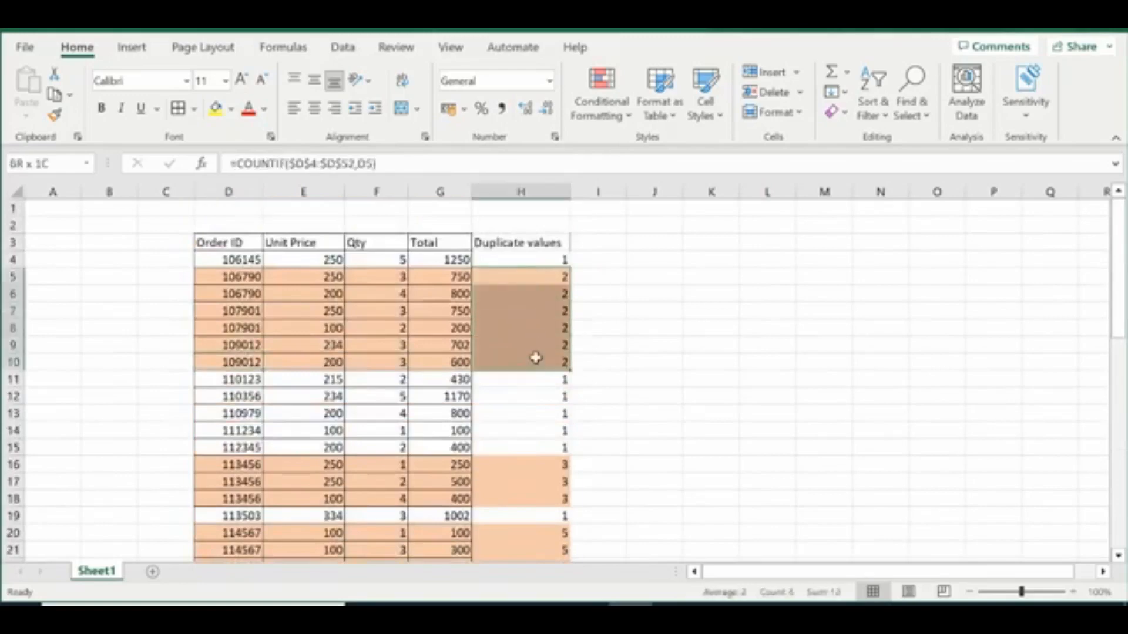
click(297, 313)
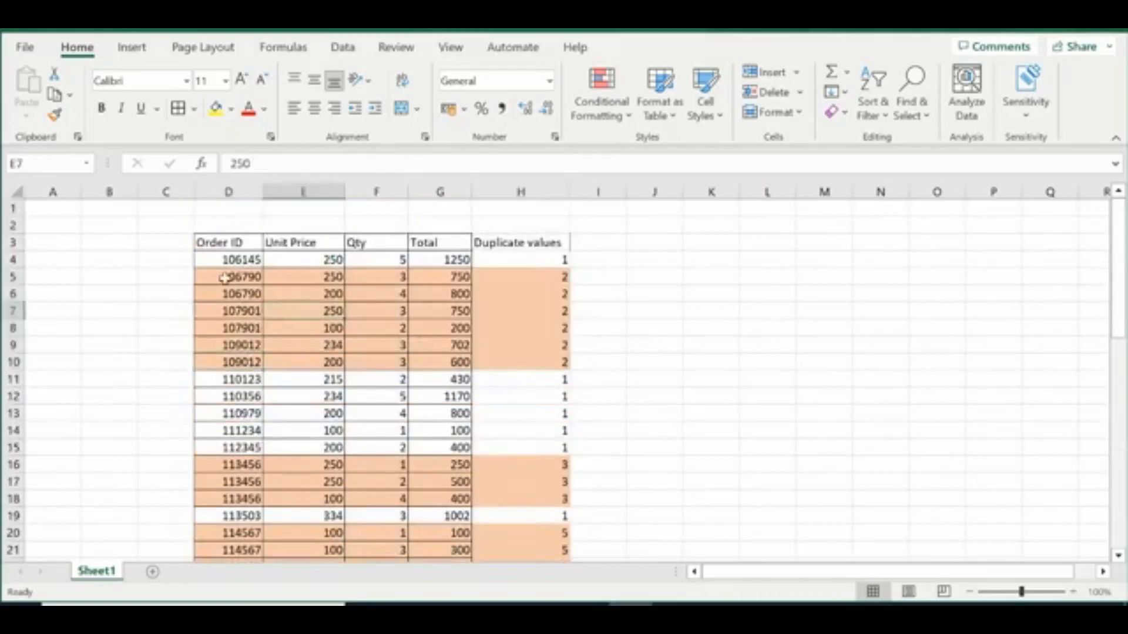
drag(225, 277, 539, 367)
click(470, 311)
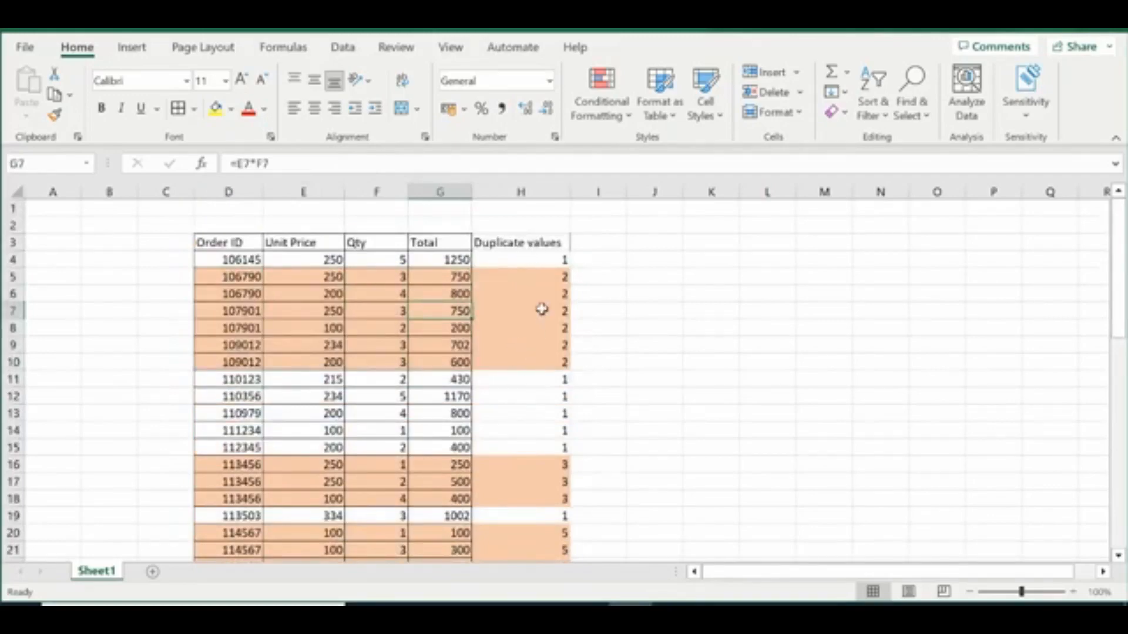
click(338, 294)
drag(236, 243, 550, 241)
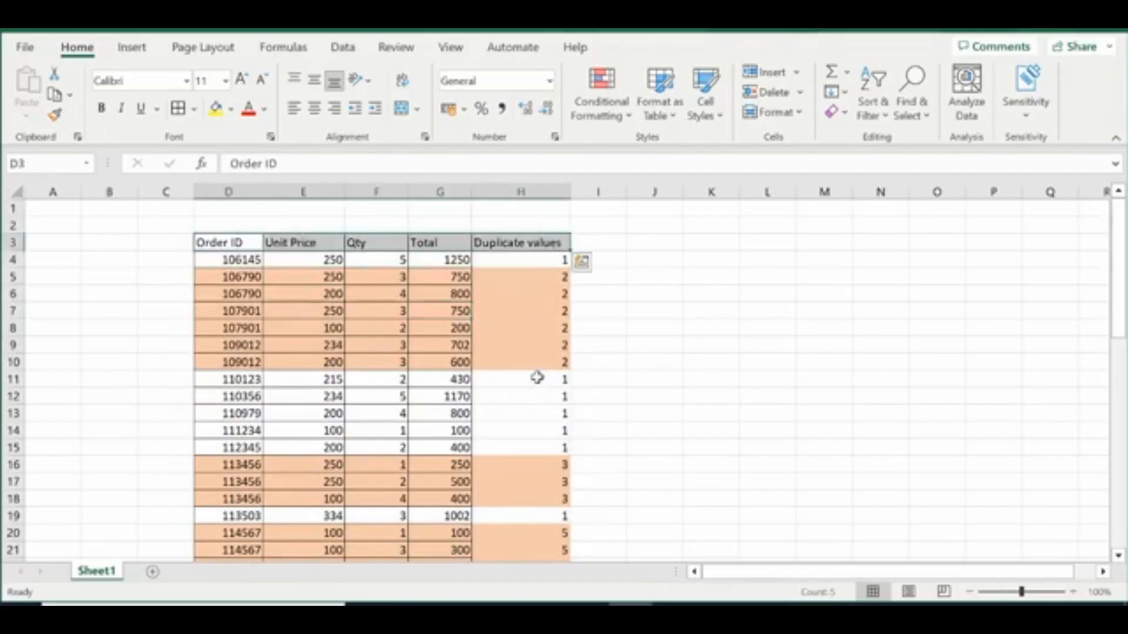
click(453, 344)
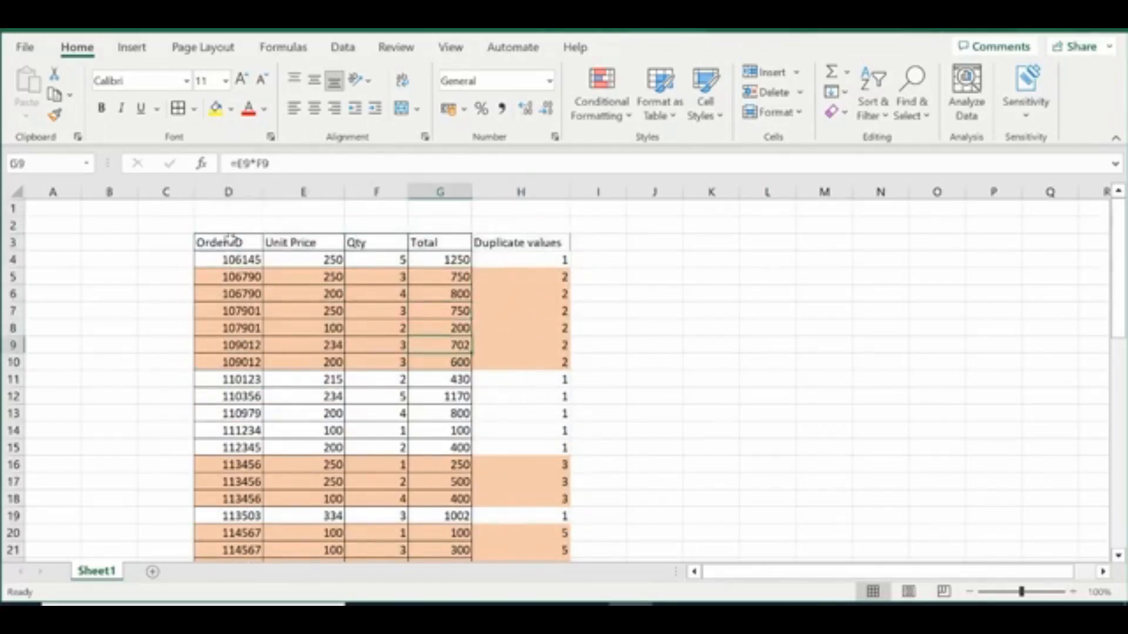
- Clear the conditional formatting rules from all cells of the sheet
click(16, 191)
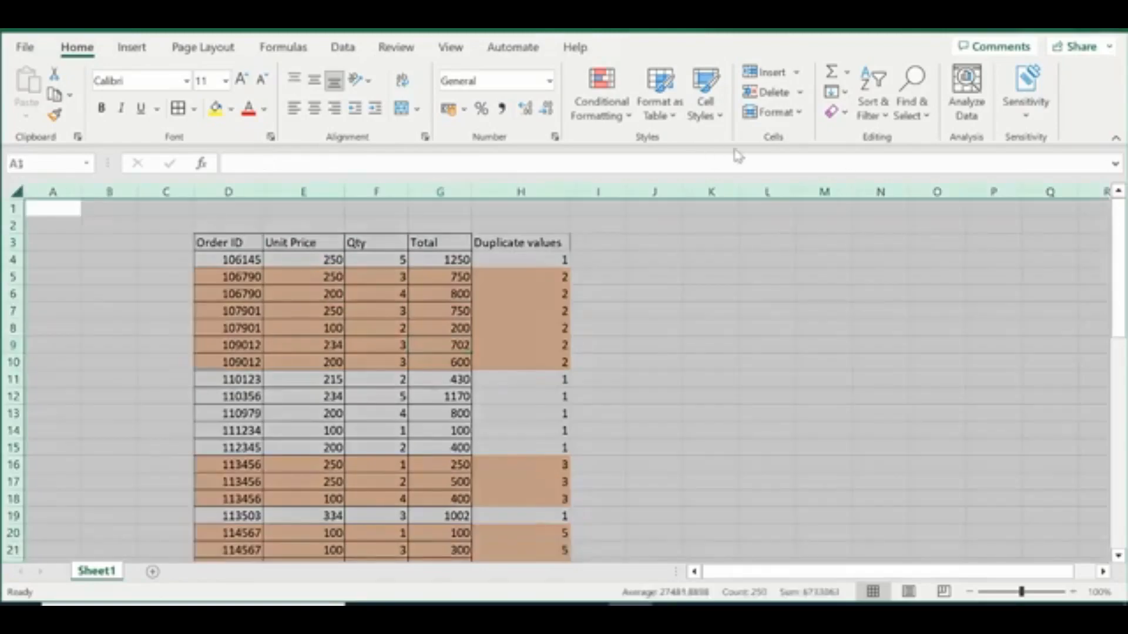
click(622, 117)
mouse_move(632, 388)
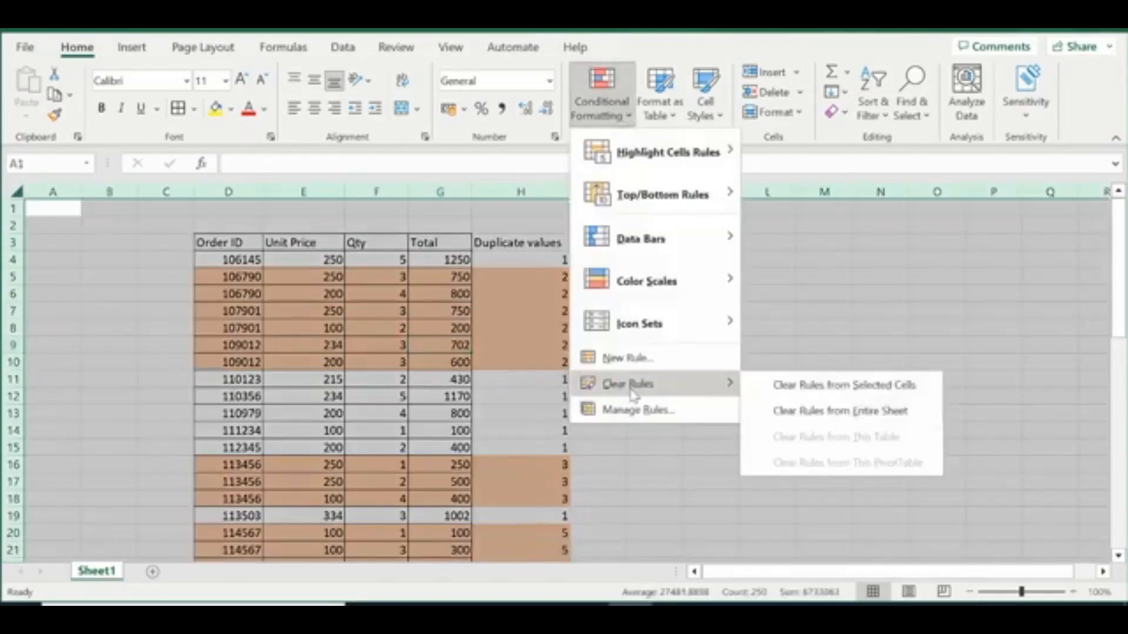
click(819, 387)
click(816, 393)
click(418, 400)
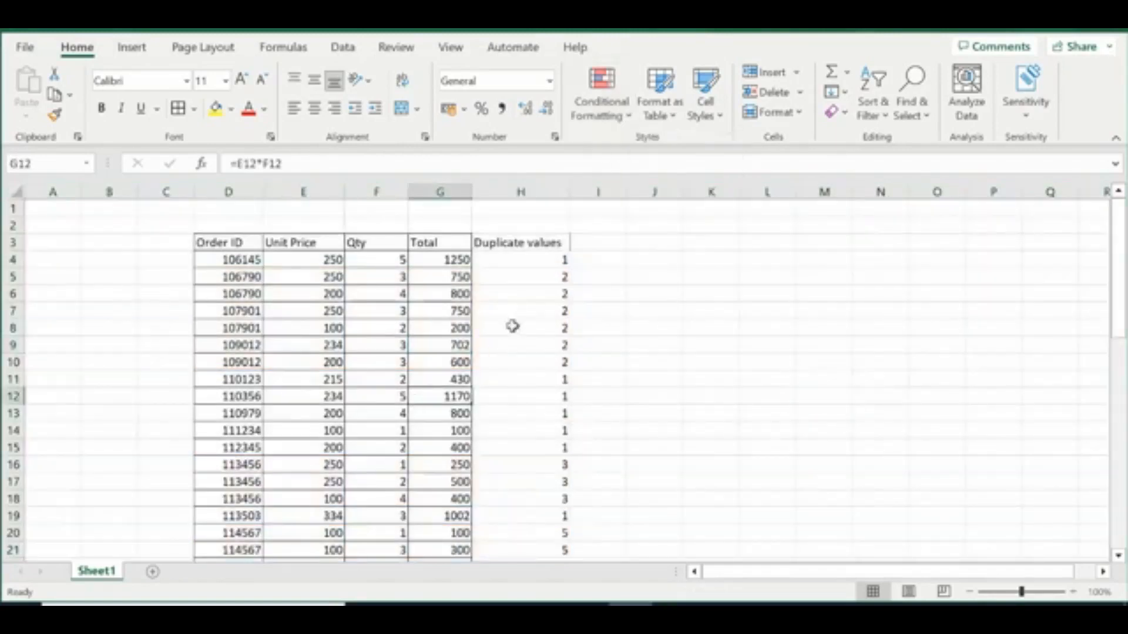
- Delete the entire "Duplicate values" column H
click(533, 249)
click(536, 191)
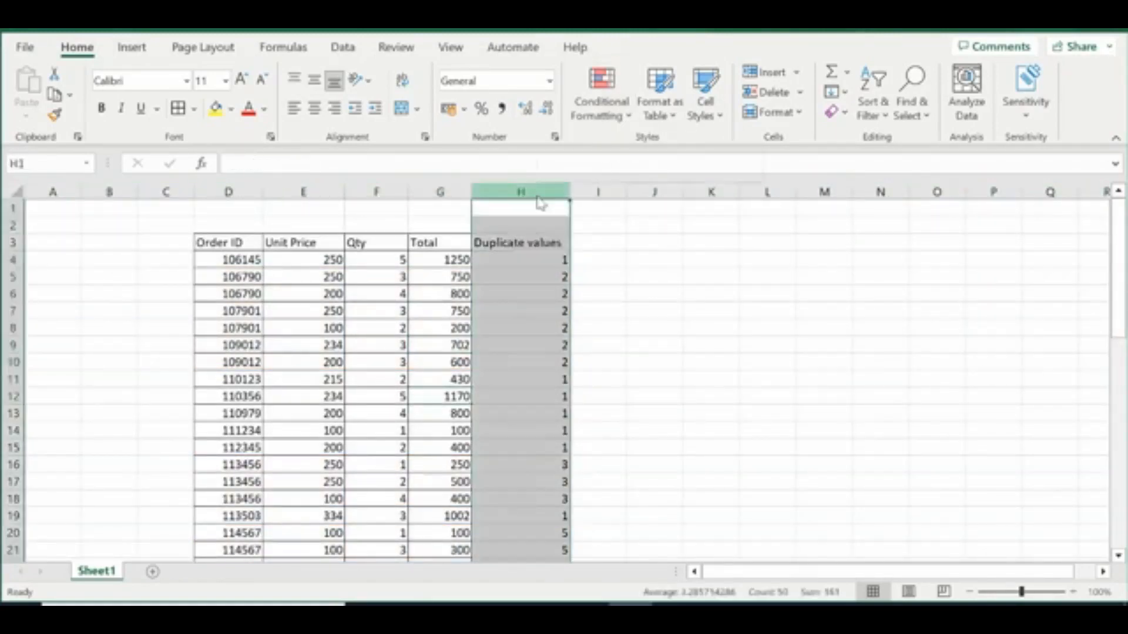
right_click(536, 192)
click(597, 405)
click(290, 428)
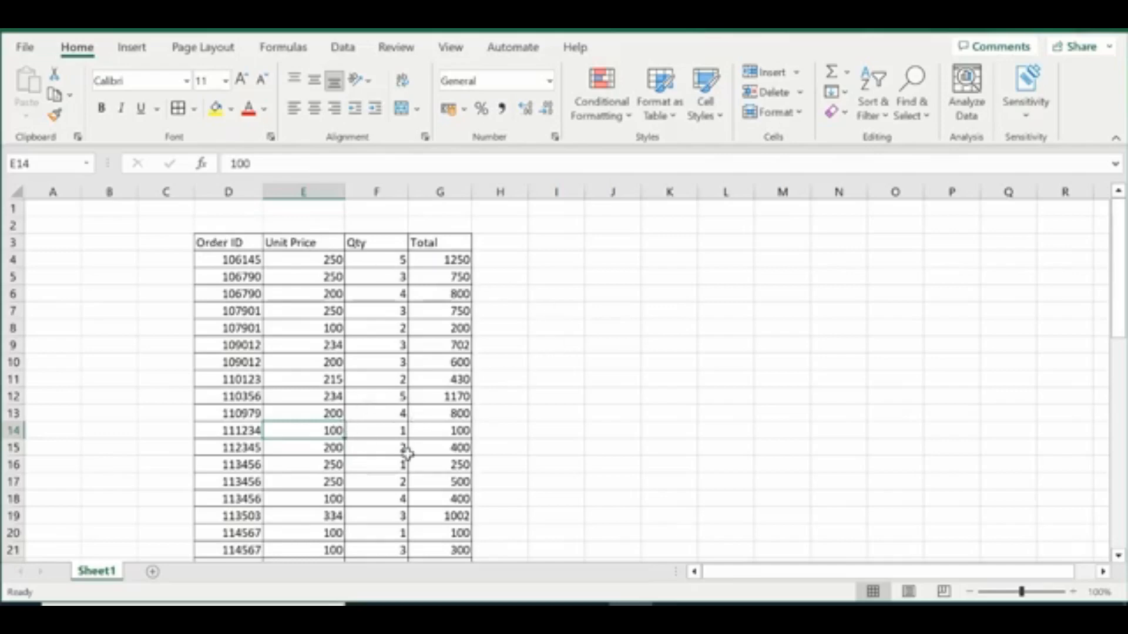
- Apply a Duplicate Values highlight rule to the Order ID to Total table, using Light Red Fill with Dark Red Text
scroll(401, 450, down, 7)
scroll(401, 450, down, 6)
scroll(403, 445, up, 13)
drag(238, 238, 464, 540)
scroll(464, 540, up, 11)
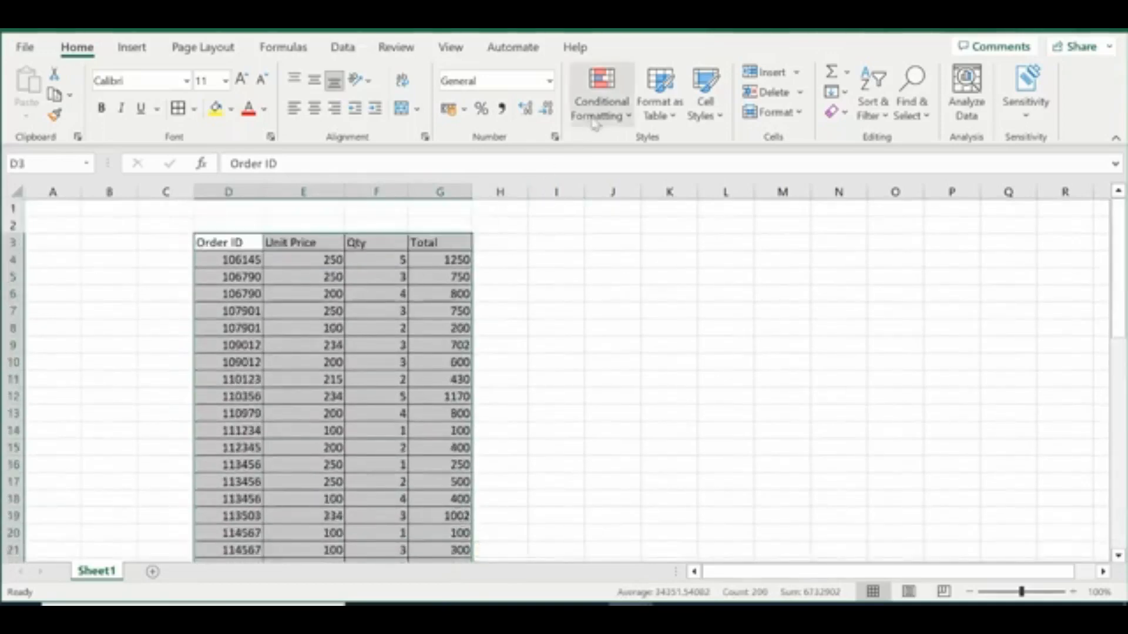
click(608, 113)
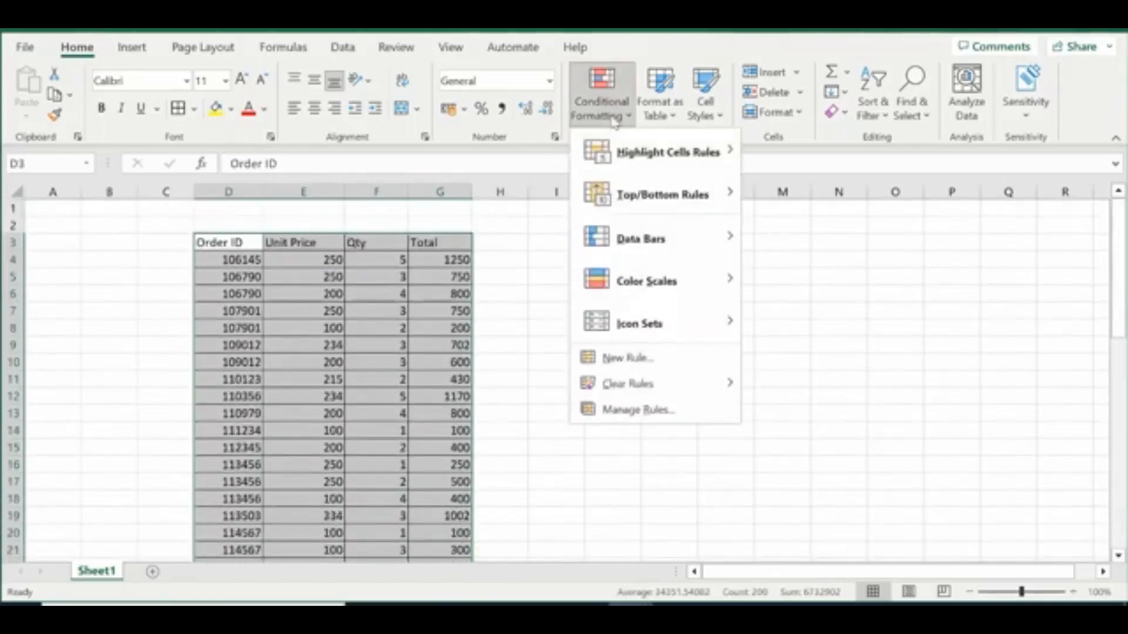
mouse_move(626, 161)
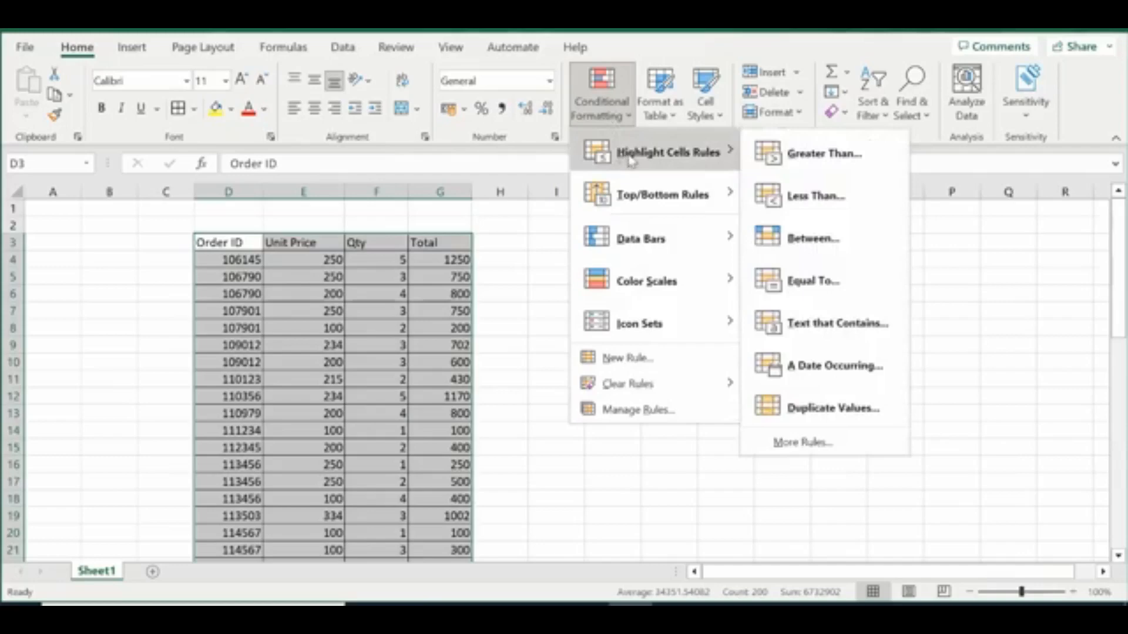
click(850, 410)
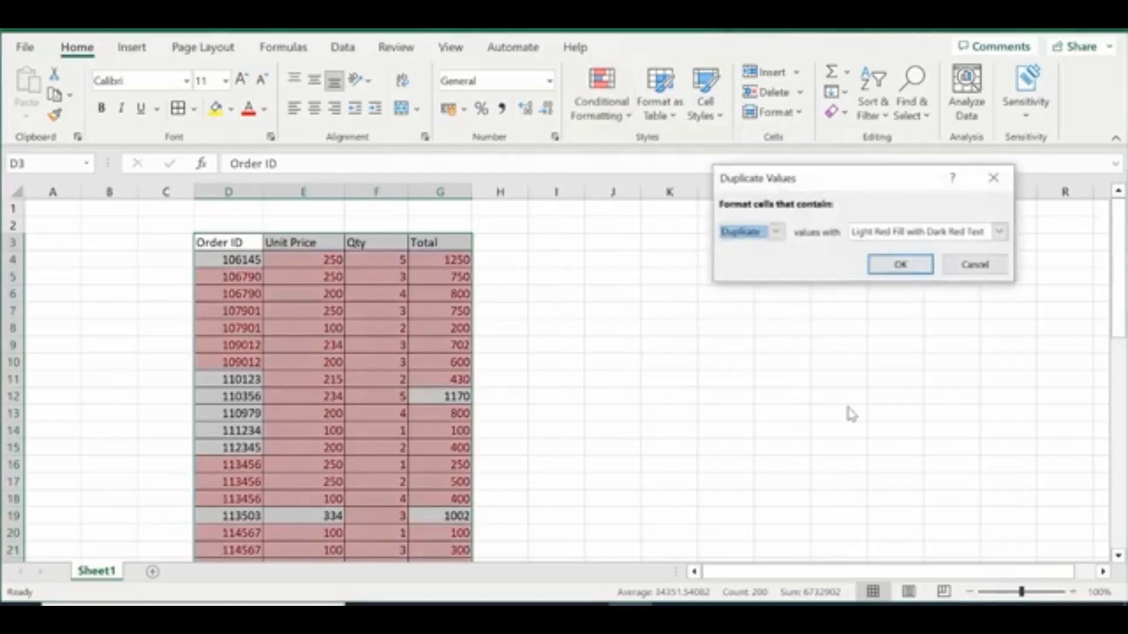
click(900, 265)
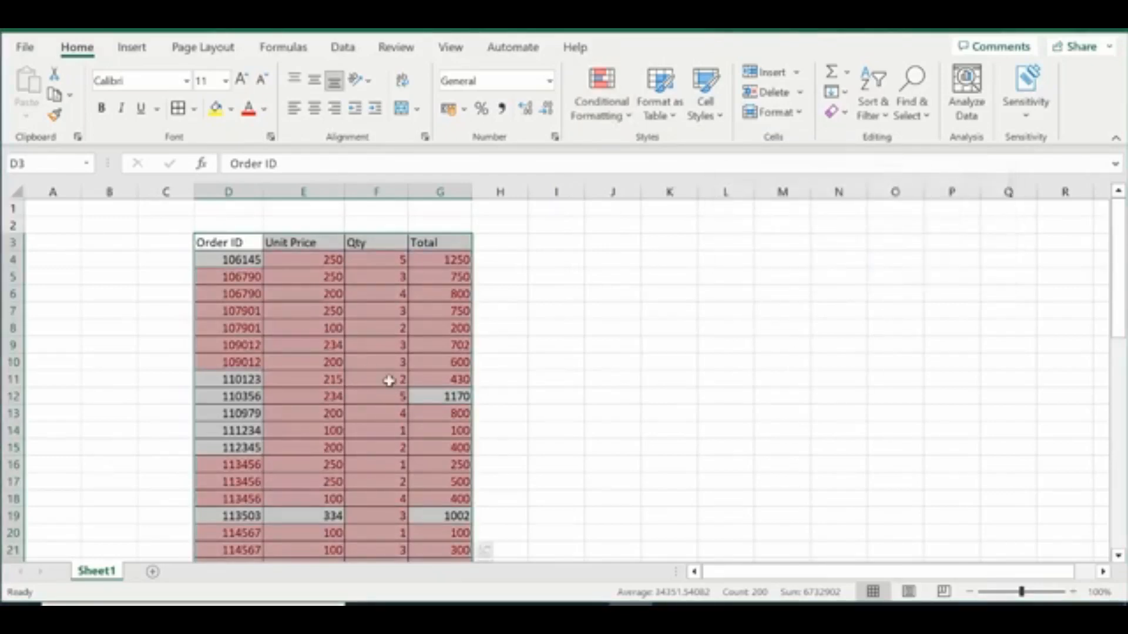
- Apply a custom sort to the highlighted table by Order ID on cell values, smallest to largest
scroll(389, 381, down, 5)
scroll(461, 358, up, 5)
click(881, 111)
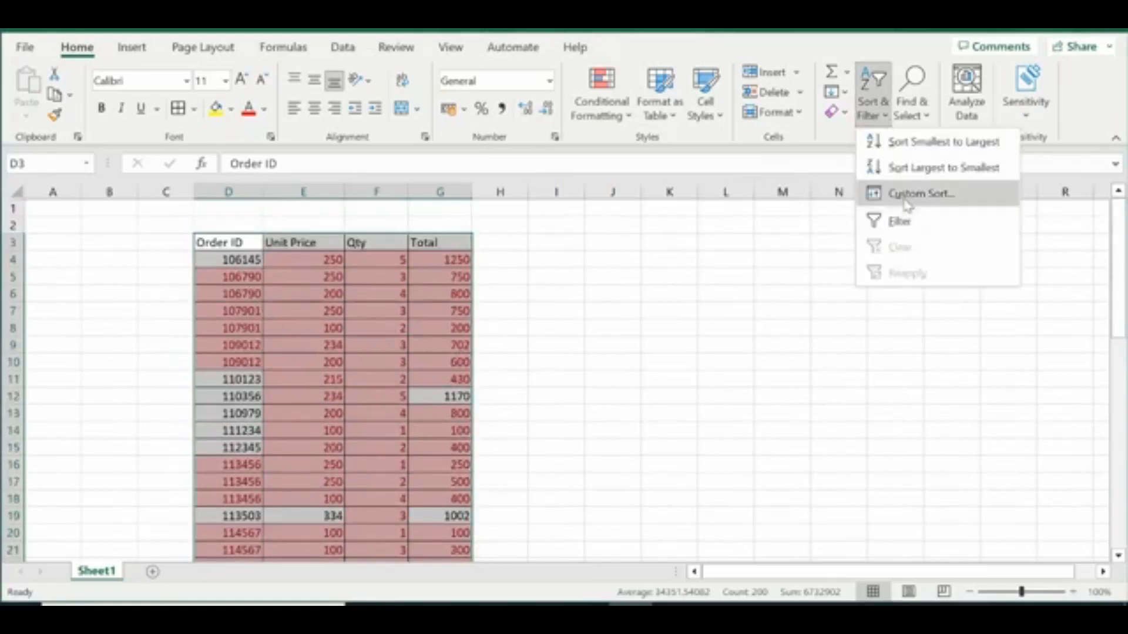
click(899, 194)
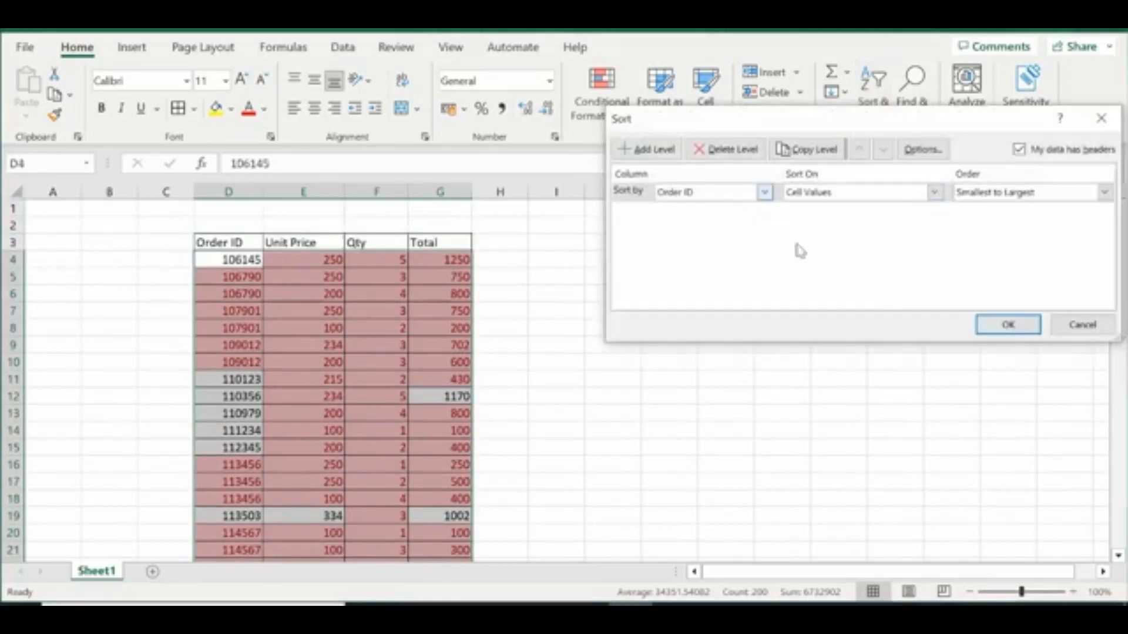
click(1001, 324)
click(272, 367)
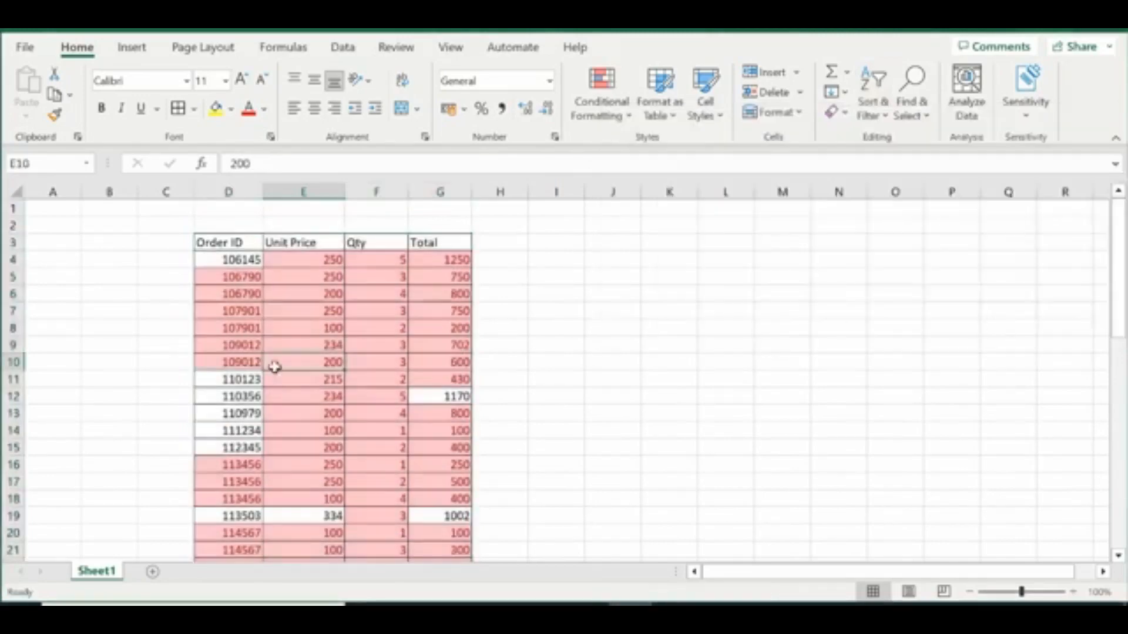
- Review which order IDs and other values the duplicate rule highlights, focusing on D5:D10
scroll(359, 350, down, 4)
scroll(357, 350, up, 4)
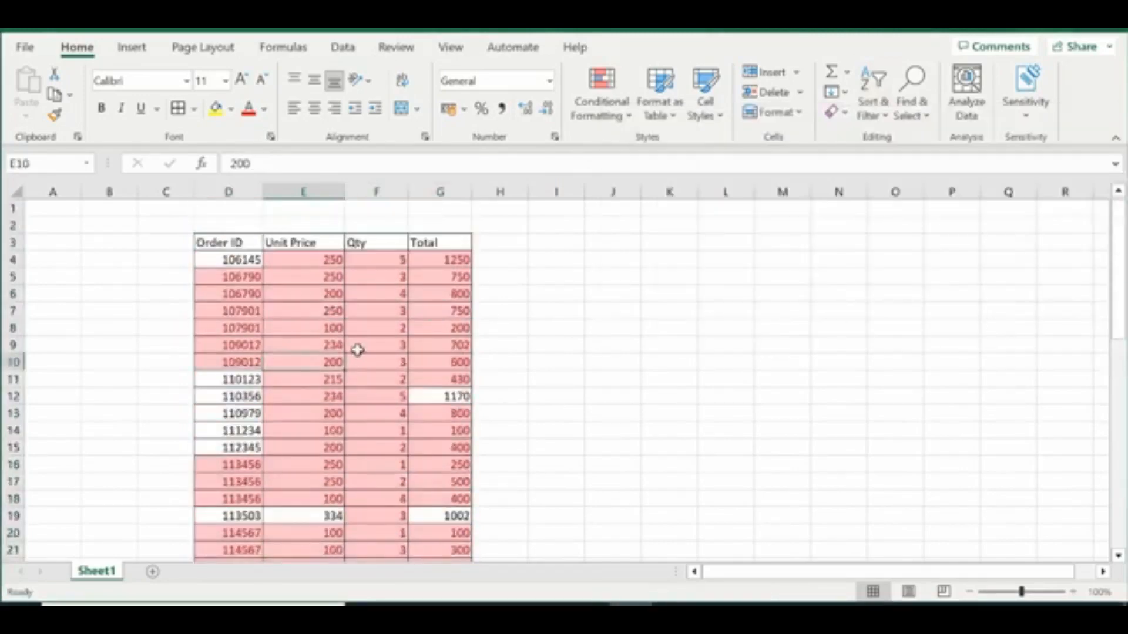
drag(244, 284, 234, 360)
click(244, 307)
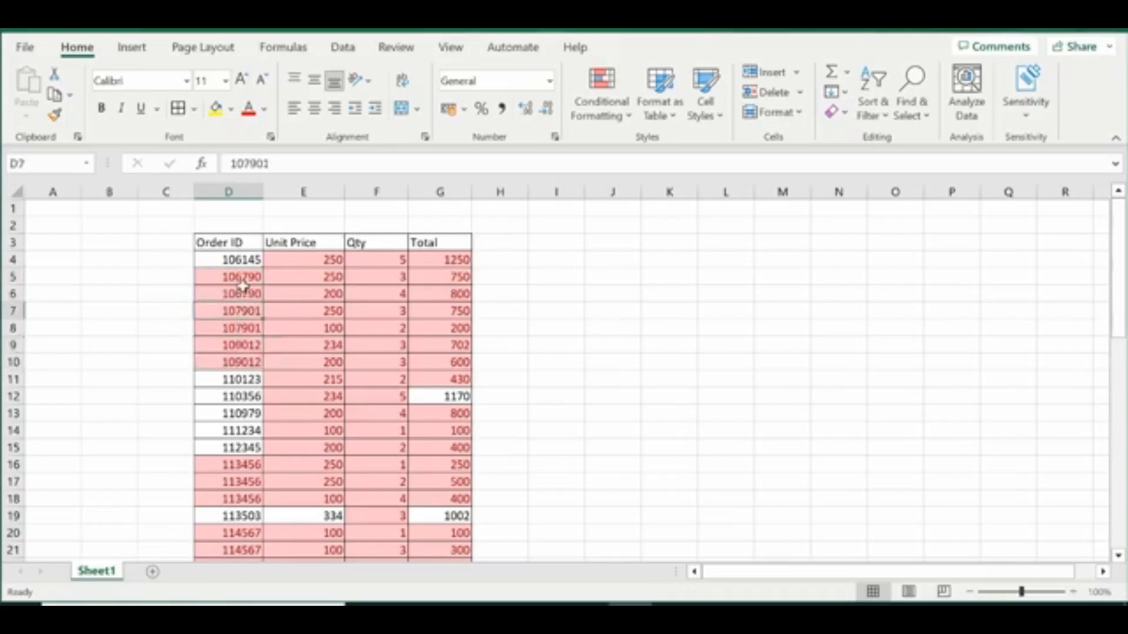
drag(242, 277, 244, 347)
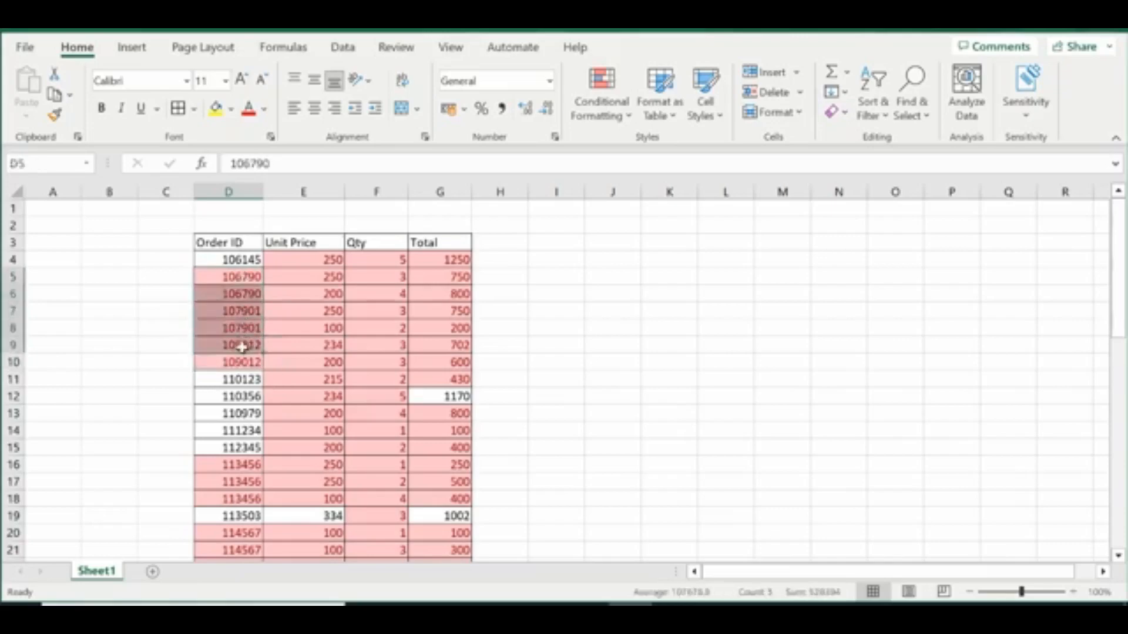
click(281, 310)
drag(234, 243, 429, 296)
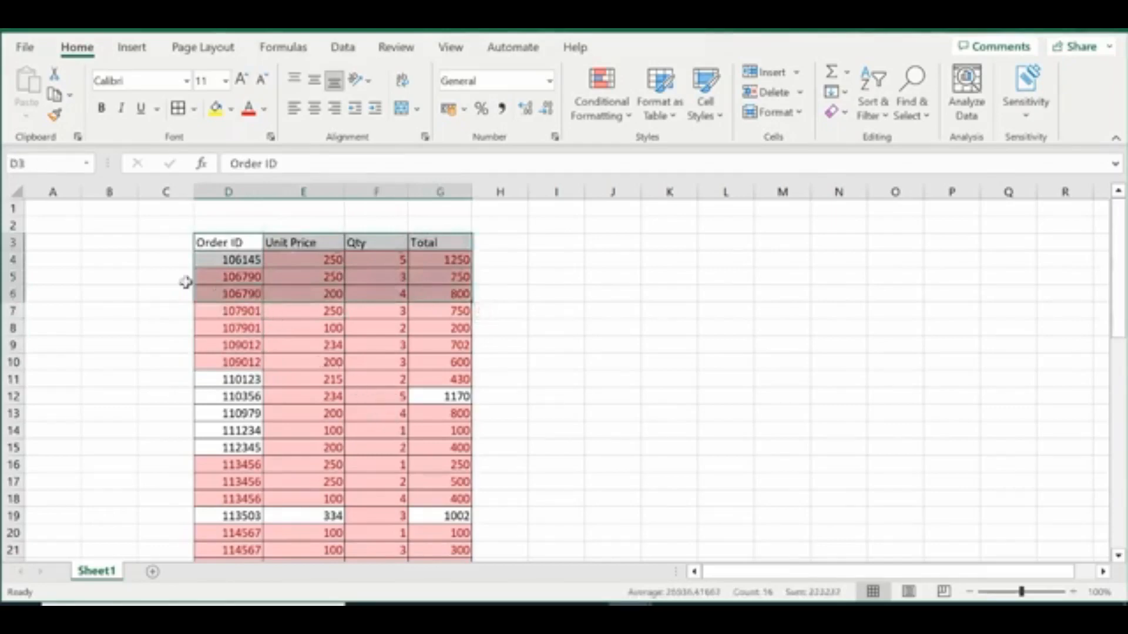
click(223, 261)
drag(390, 282, 448, 536)
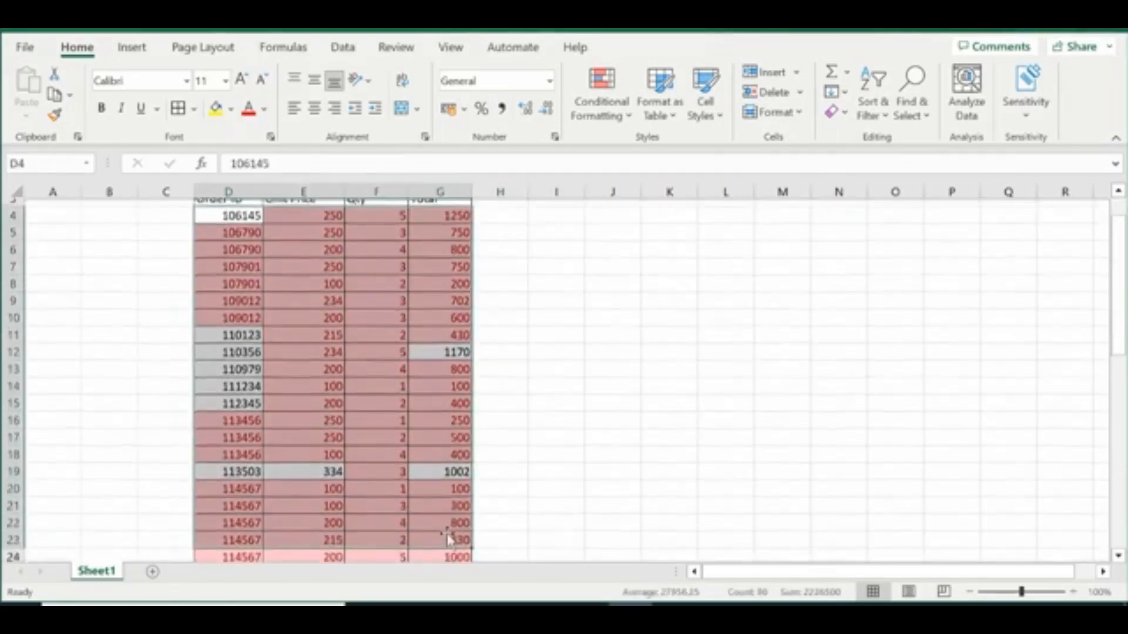
scroll(435, 458, up, 1)
click(298, 345)
drag(238, 258, 464, 448)
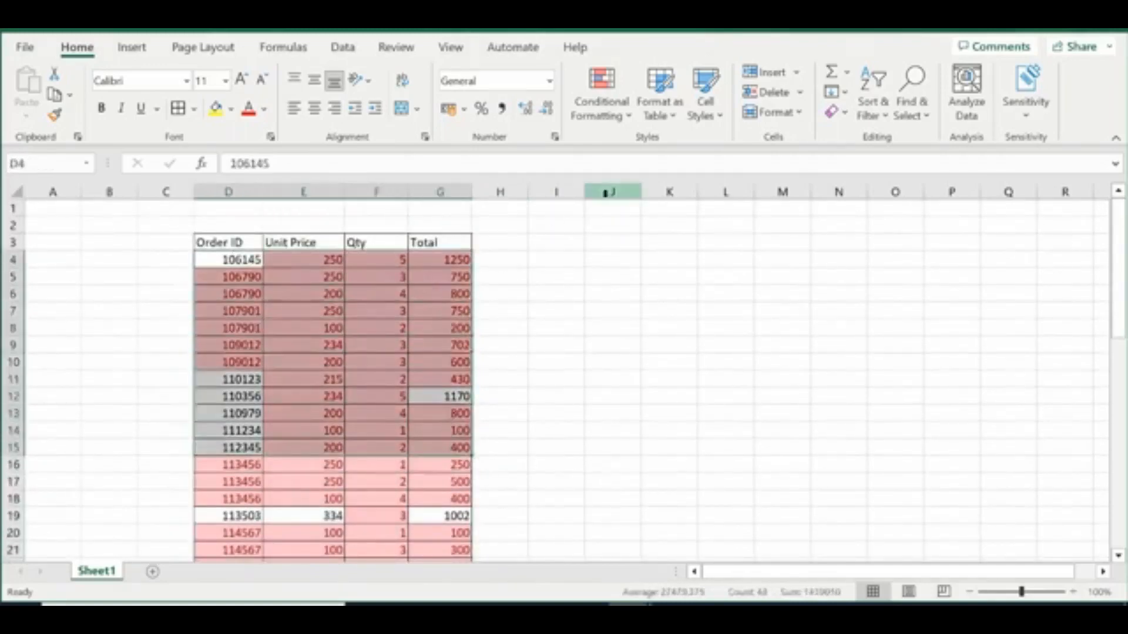
- Look over the conditional formatting commands, including Clear Rules and the Duplicate Values option of the Highlight Cells Rules, without applying any
click(625, 121)
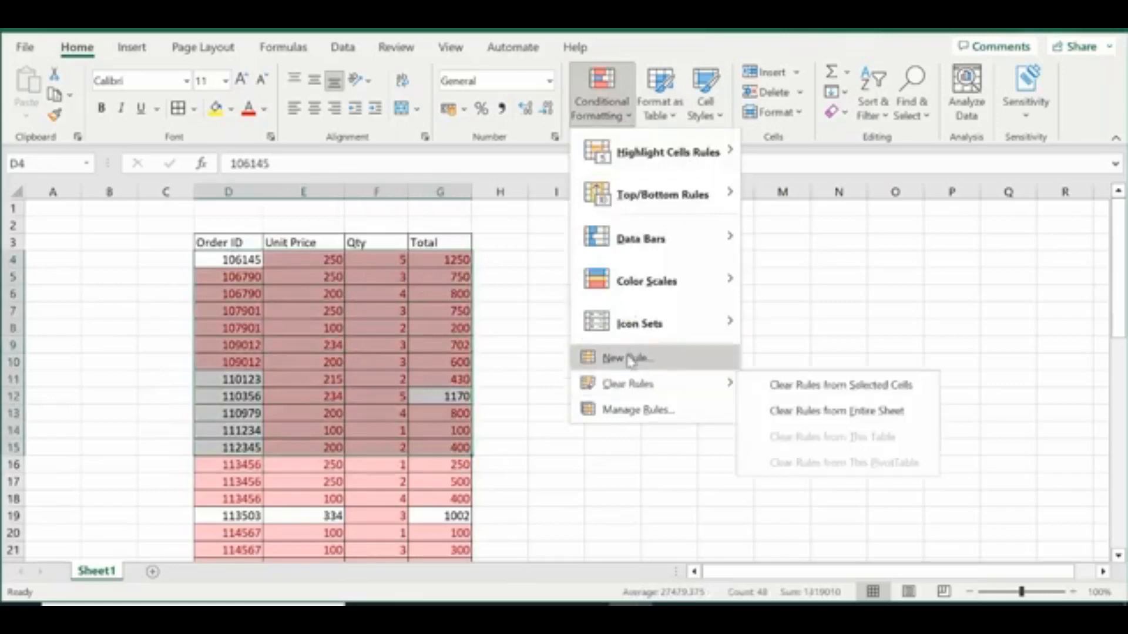
click(303, 398)
click(275, 312)
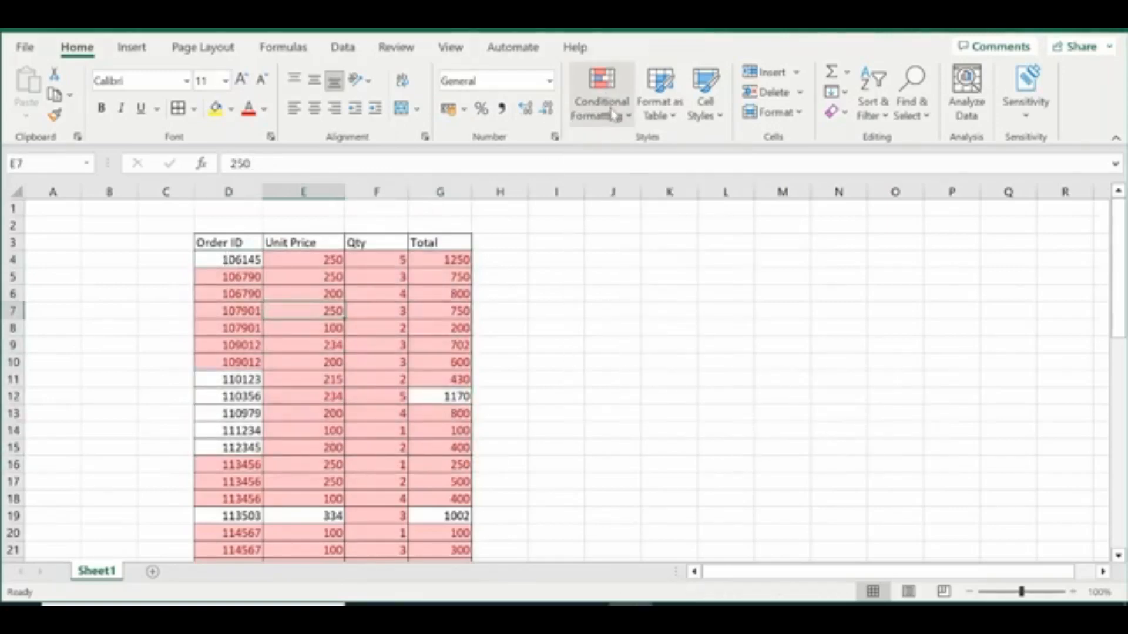
click(217, 259)
click(607, 120)
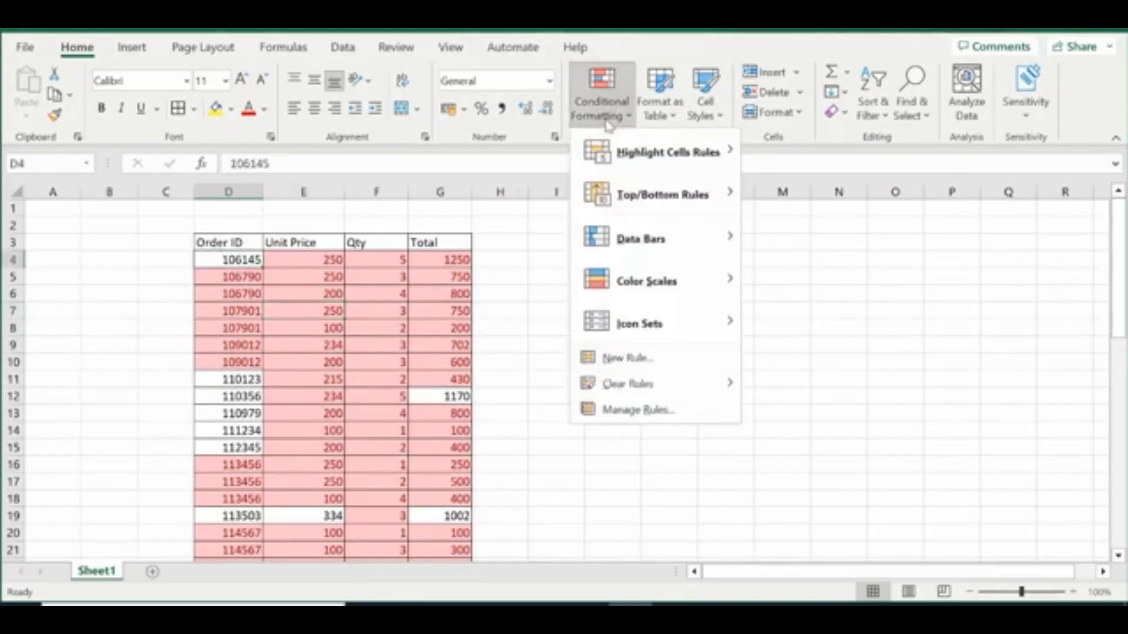
mouse_move(664, 152)
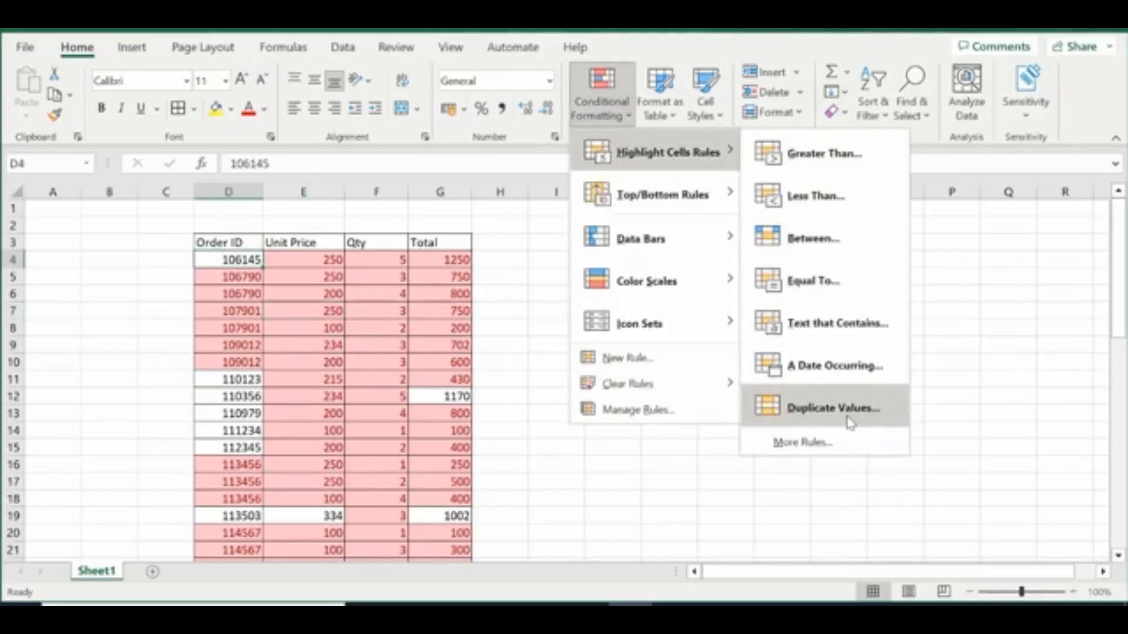
click(414, 385)
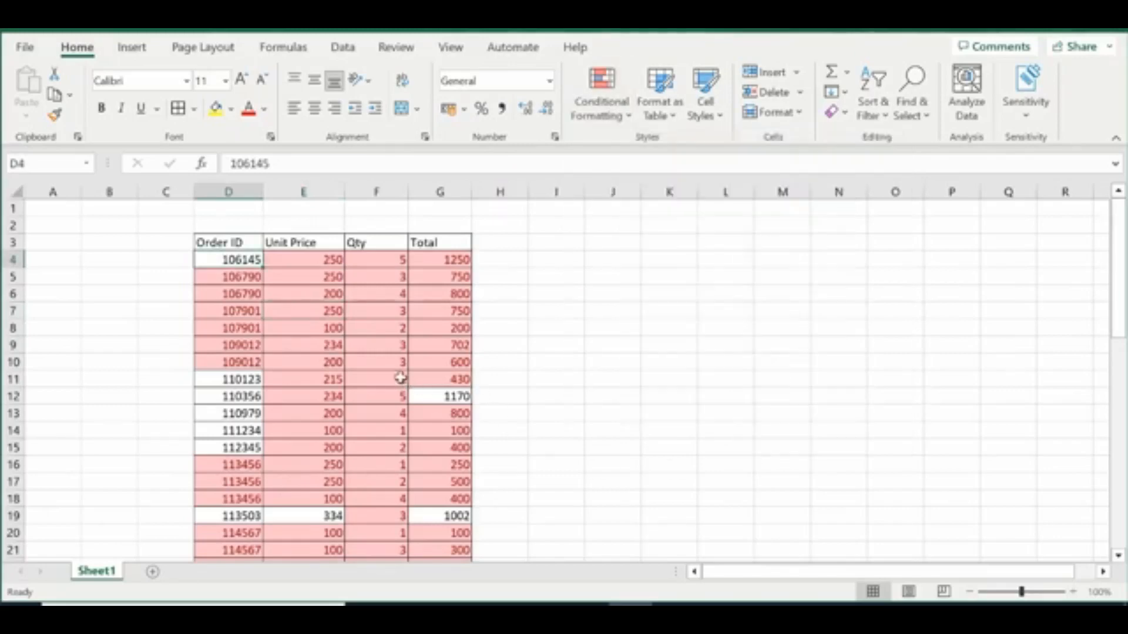
click(289, 344)
click(250, 275)
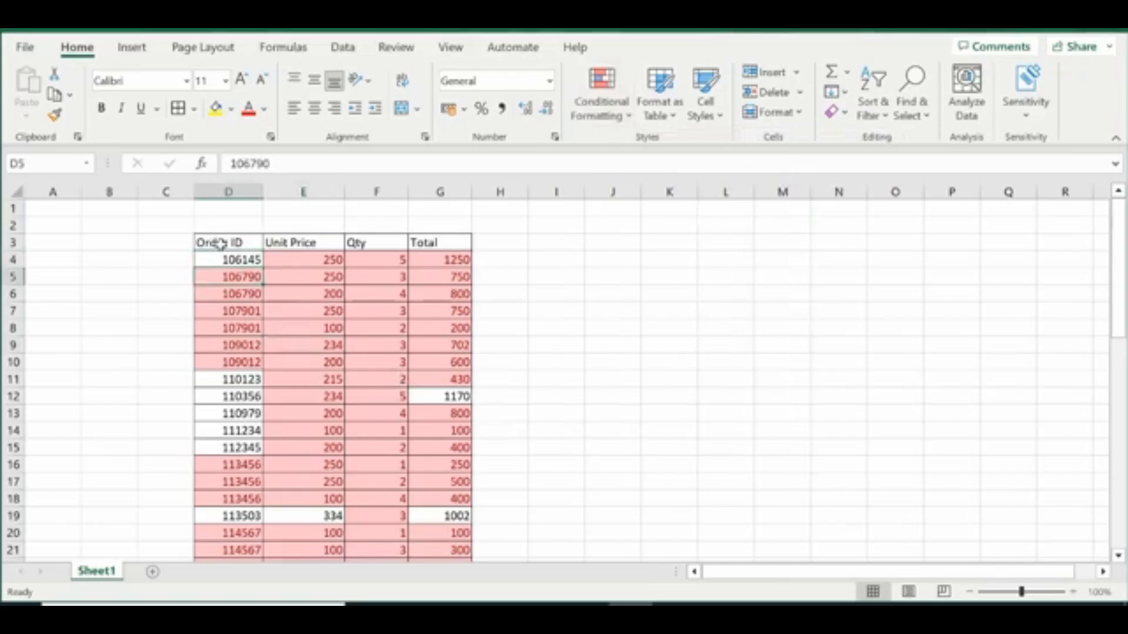
drag(219, 243, 445, 514)
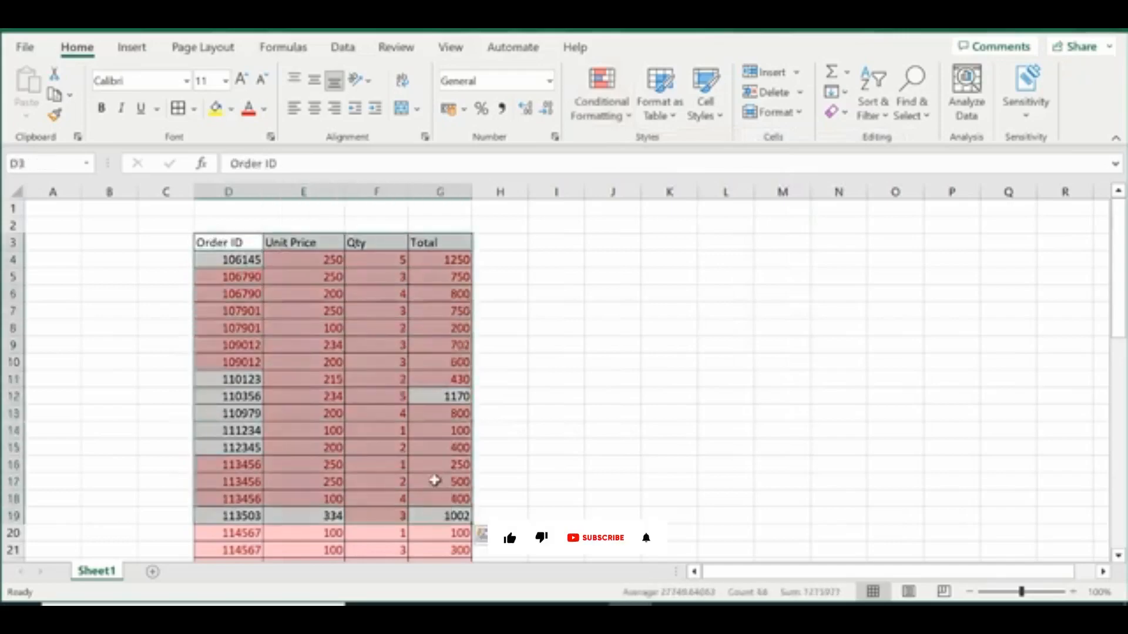
click(288, 409)
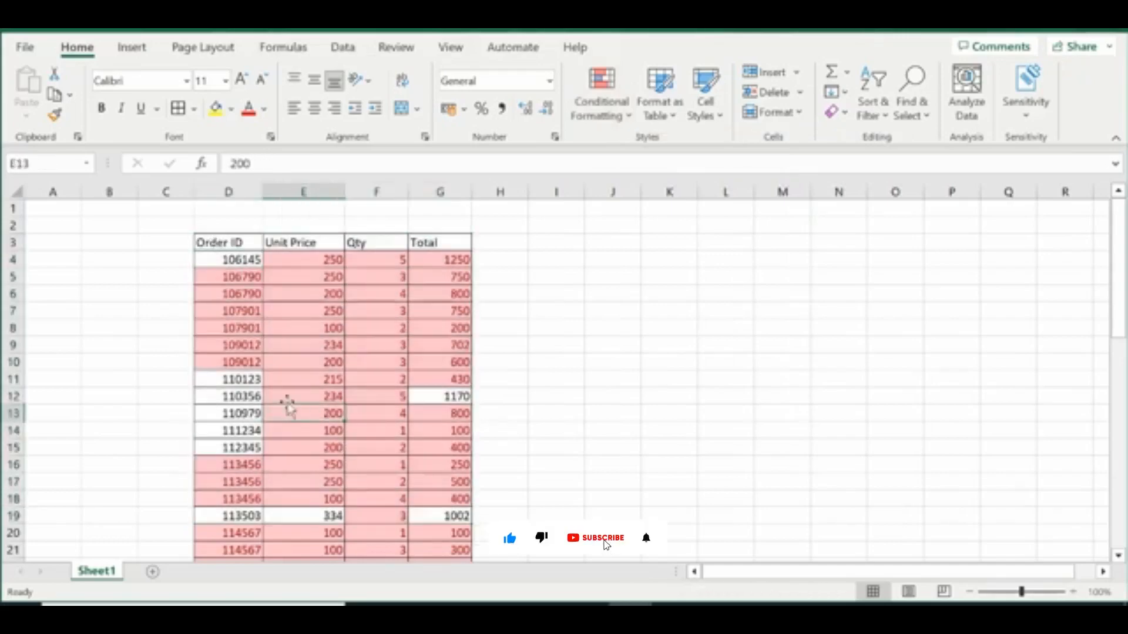